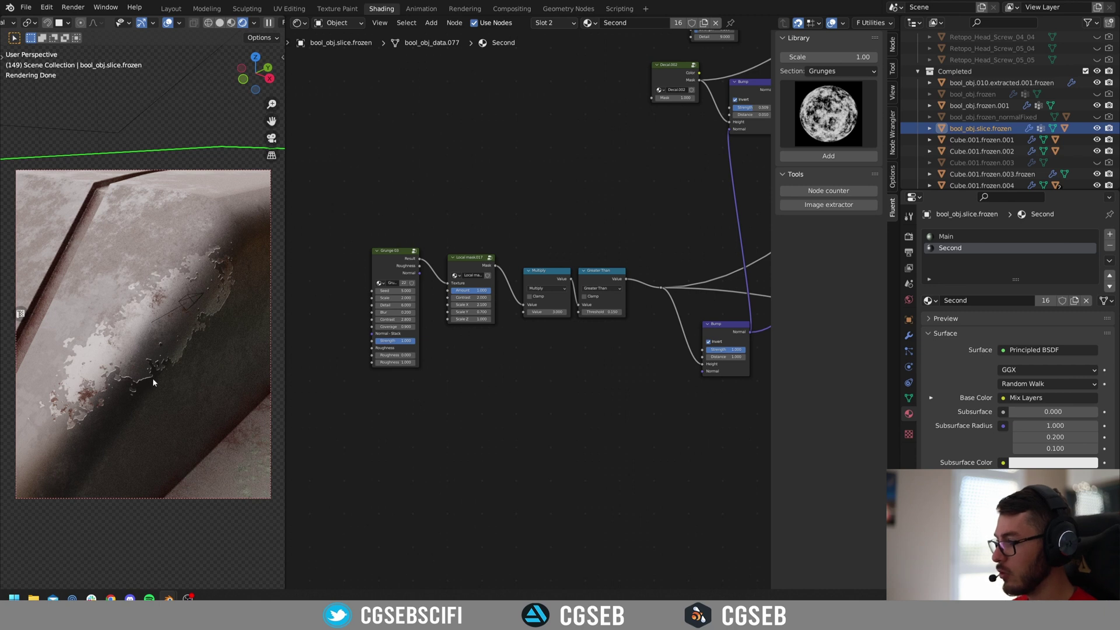
- Examine the paint-chip damage on the housing's rounded edge and side wall, and the mask nodes that drive it
scroll(153, 377, down, 10)
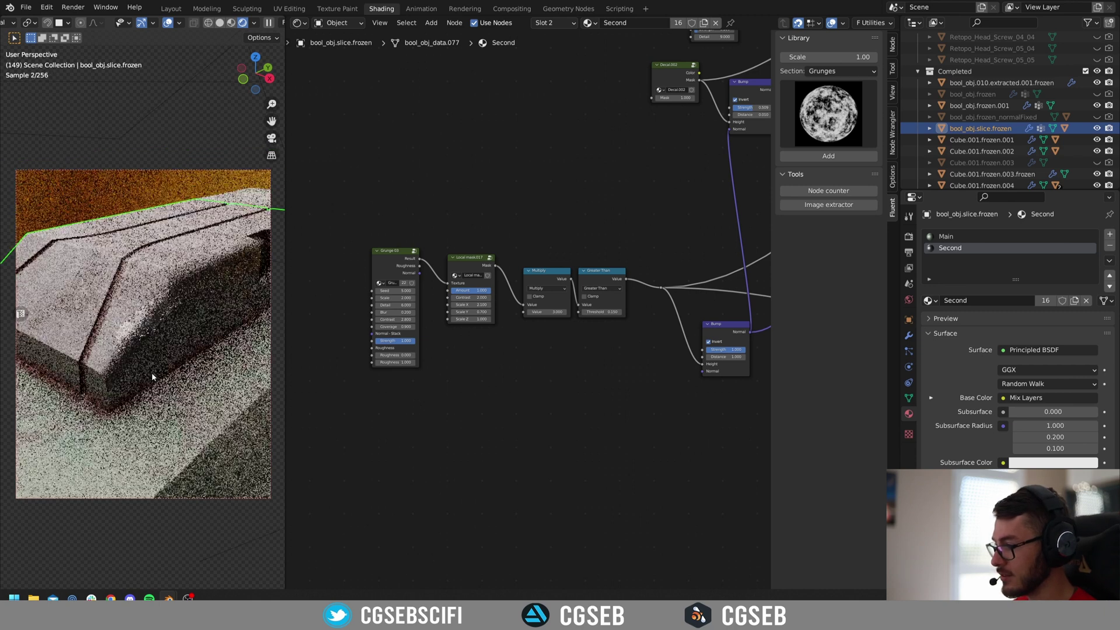
middle_drag(205, 397, 164, 326)
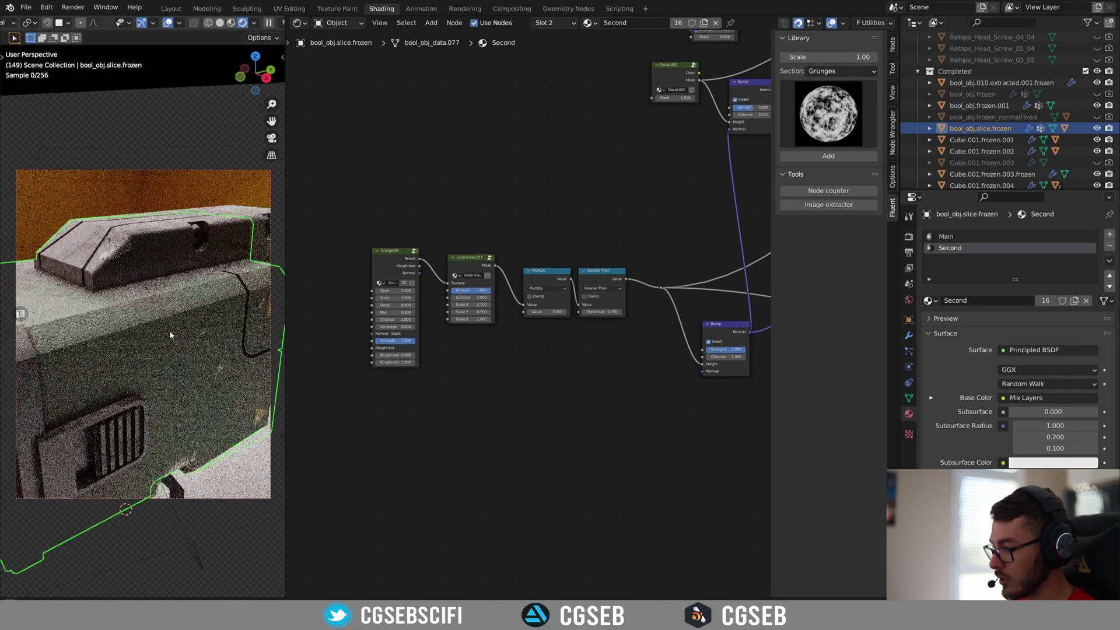
scroll(165, 328, down, 1)
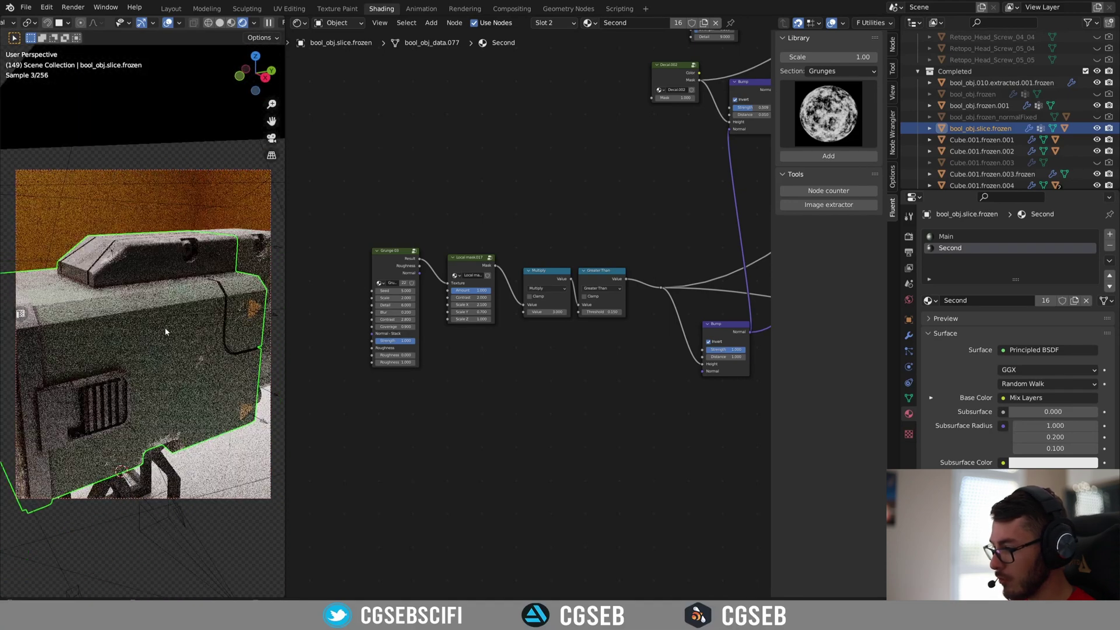
scroll(202, 361, up, 8)
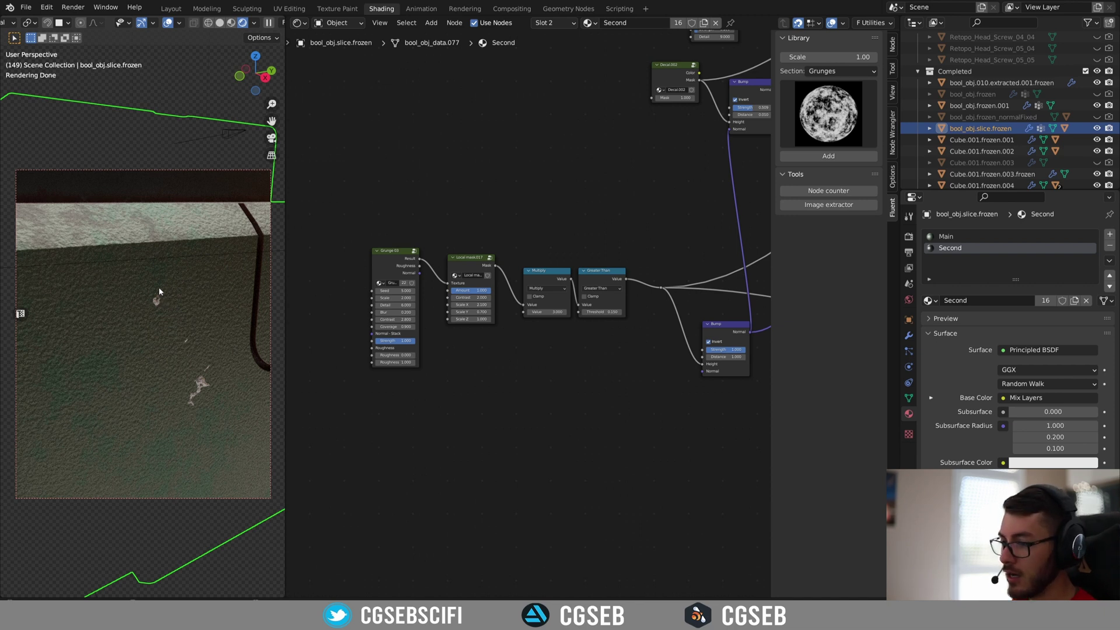
scroll(495, 363, up, 4)
middle_drag(459, 359, 489, 367)
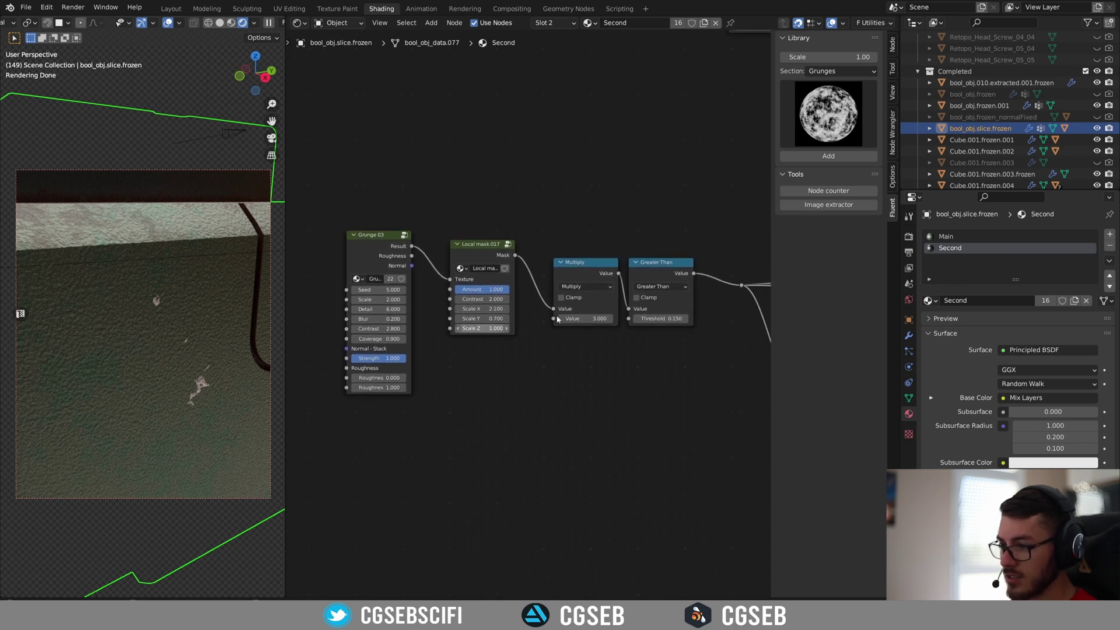
middle_drag(151, 274, 171, 326)
scroll(194, 315, up, 3)
scroll(172, 323, up, 5)
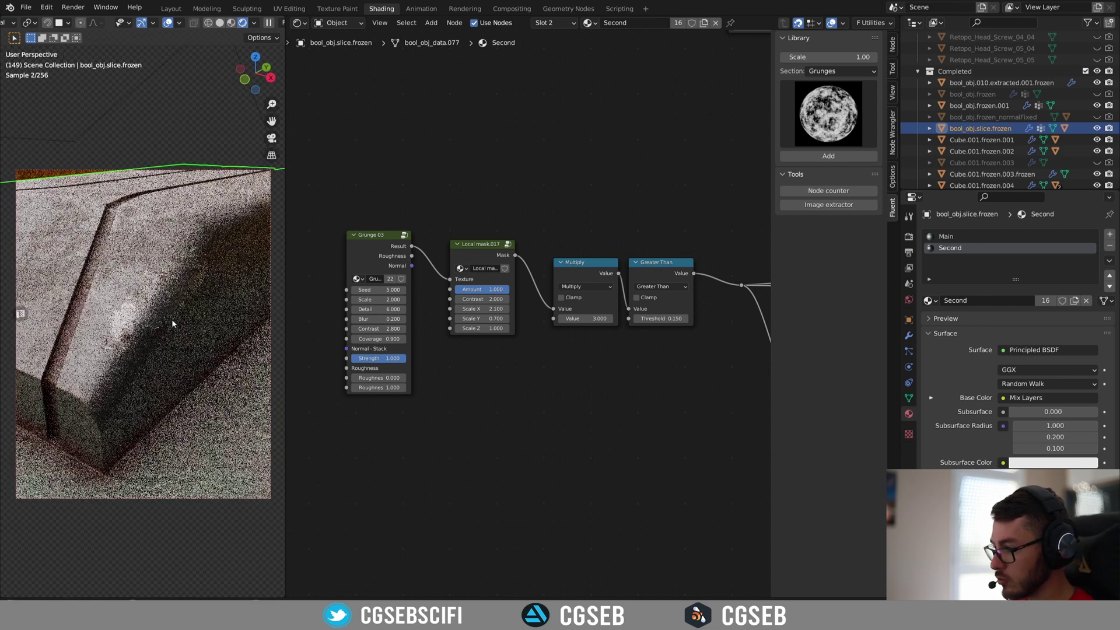
shift+middle_drag(159, 313, 167, 307)
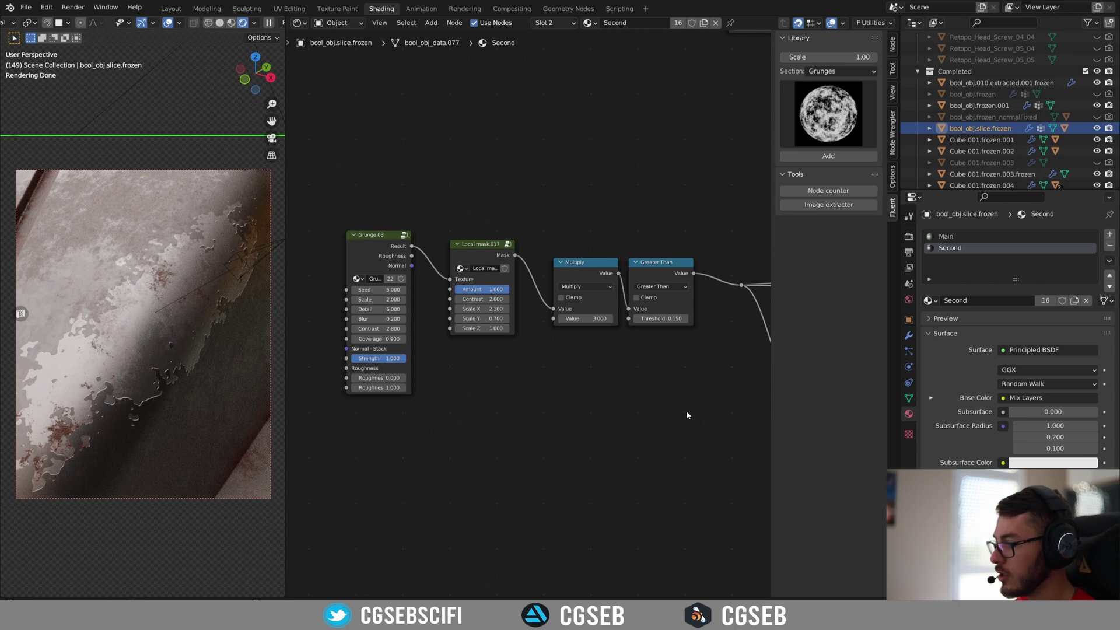
- Delete the Grunge 03, Local mask, Multiply and Greater Than nodes that feed the damage mask
drag(699, 410, 328, 209)
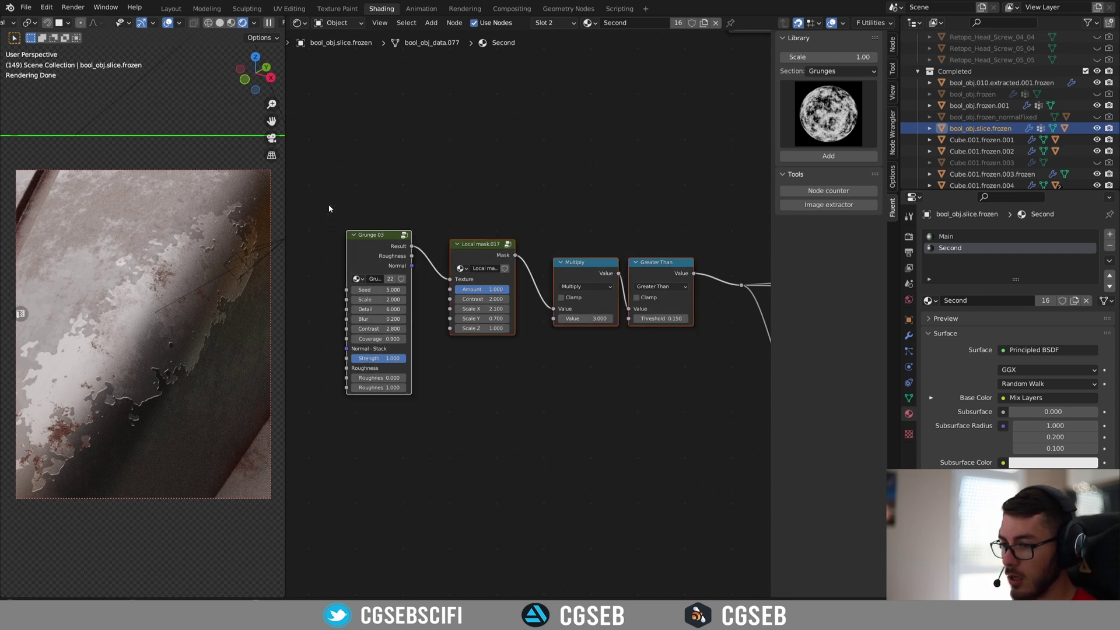
middle_drag(693, 353, 638, 325)
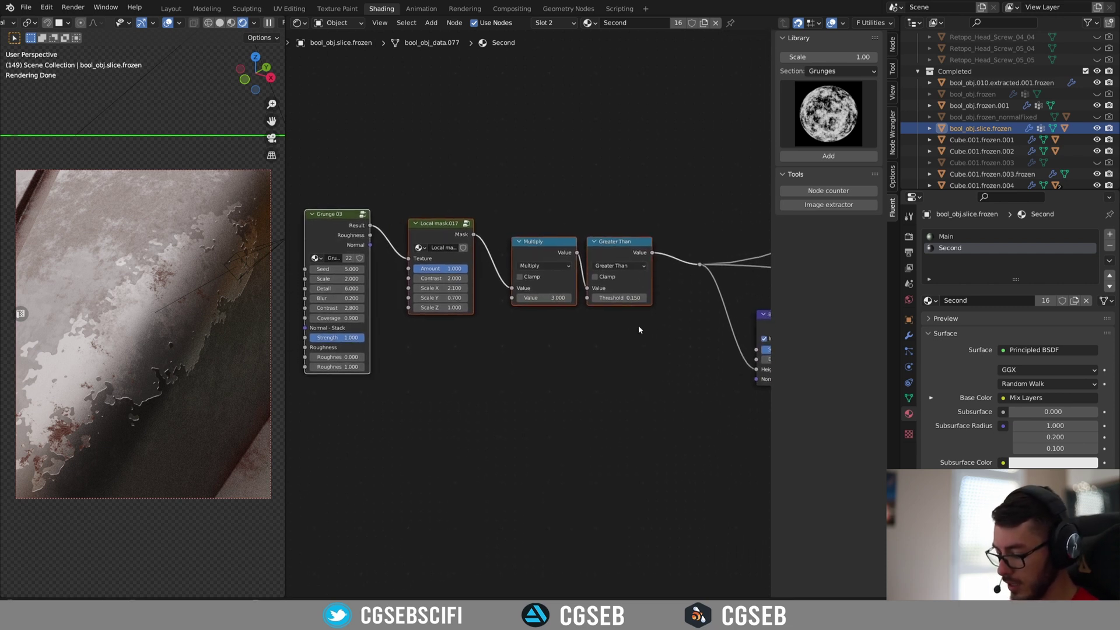
key(x)
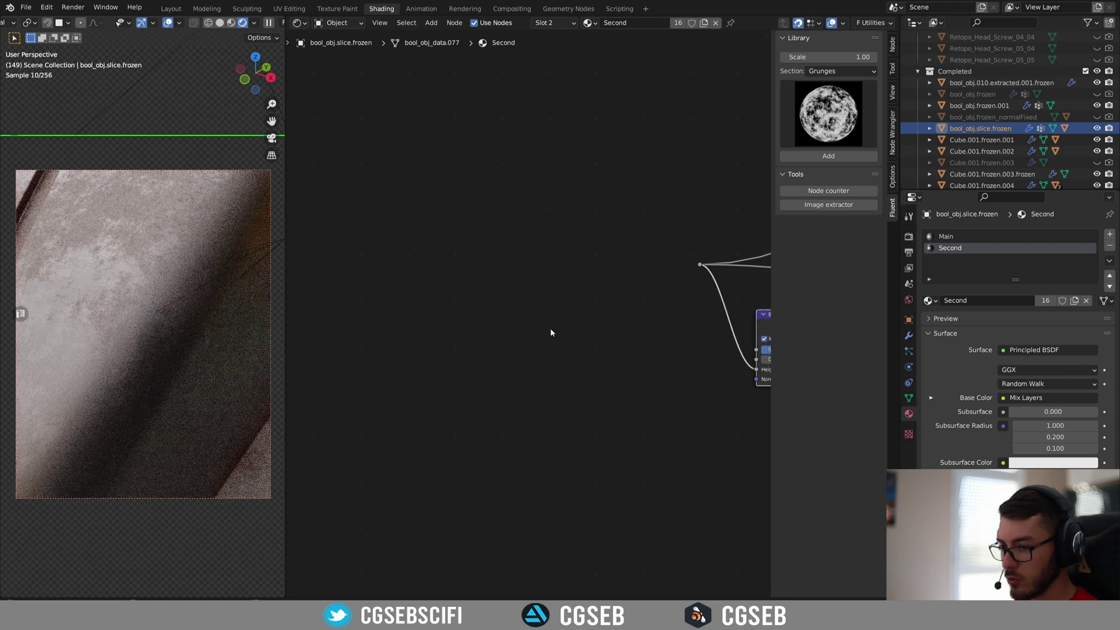
- Add a Fluent Local mask and move its control empty onto the rounded edge of the housing's raised top cover
key(f)
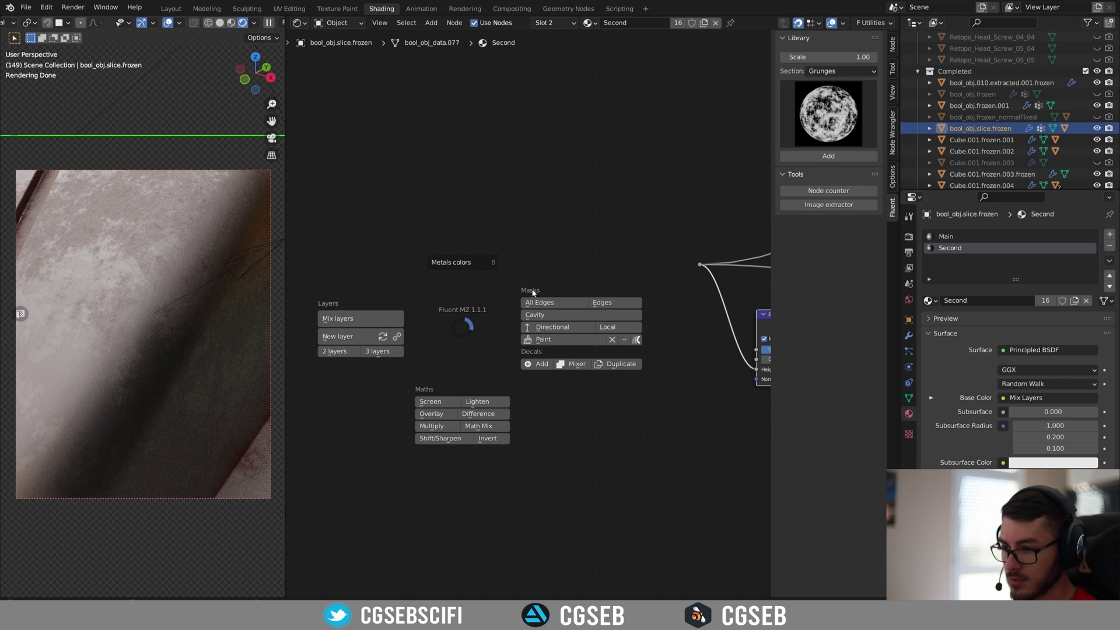
click(609, 329)
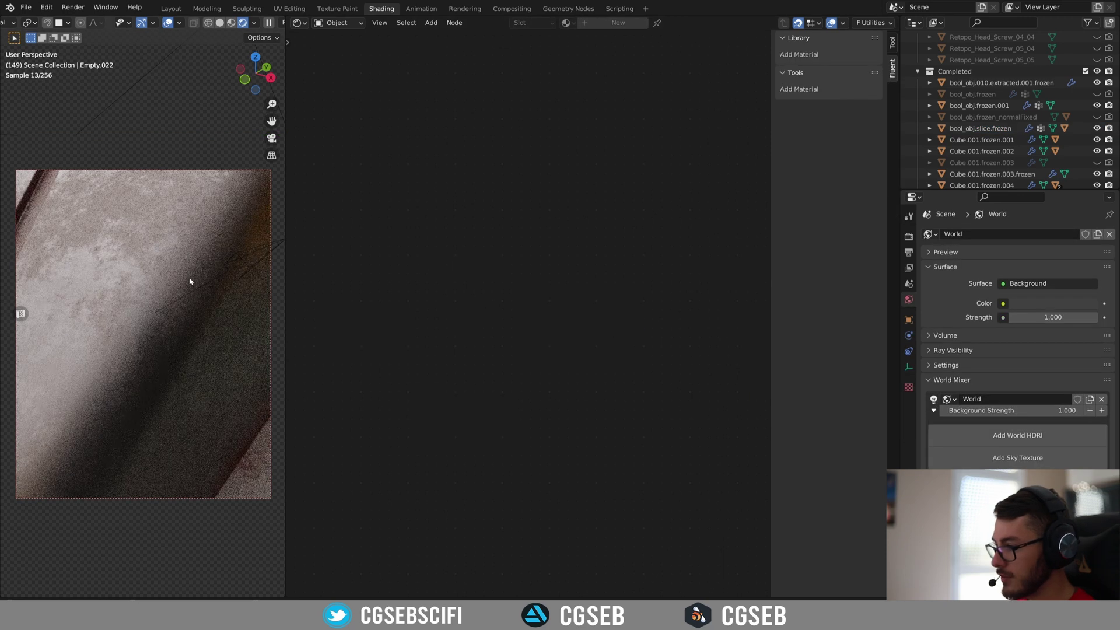
scroll(185, 279, down, 12)
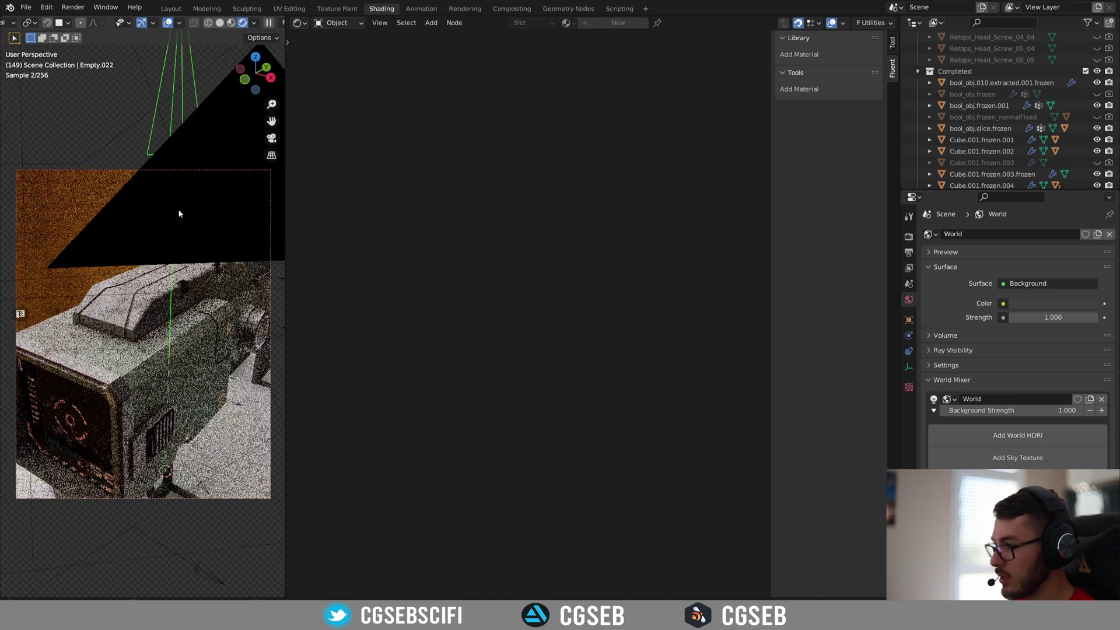
mouse_move(198, 235)
middle_down()
mouse_move(244, 231)
mouse_move(196, 226)
middle_up()
scroll(176, 296, up, 8)
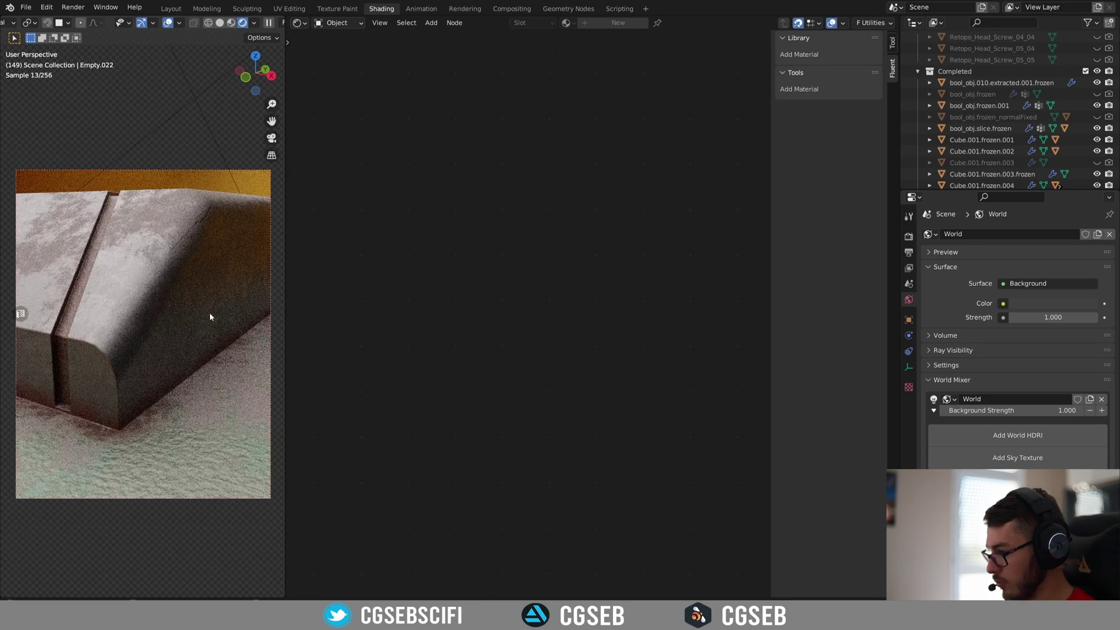
key(g)
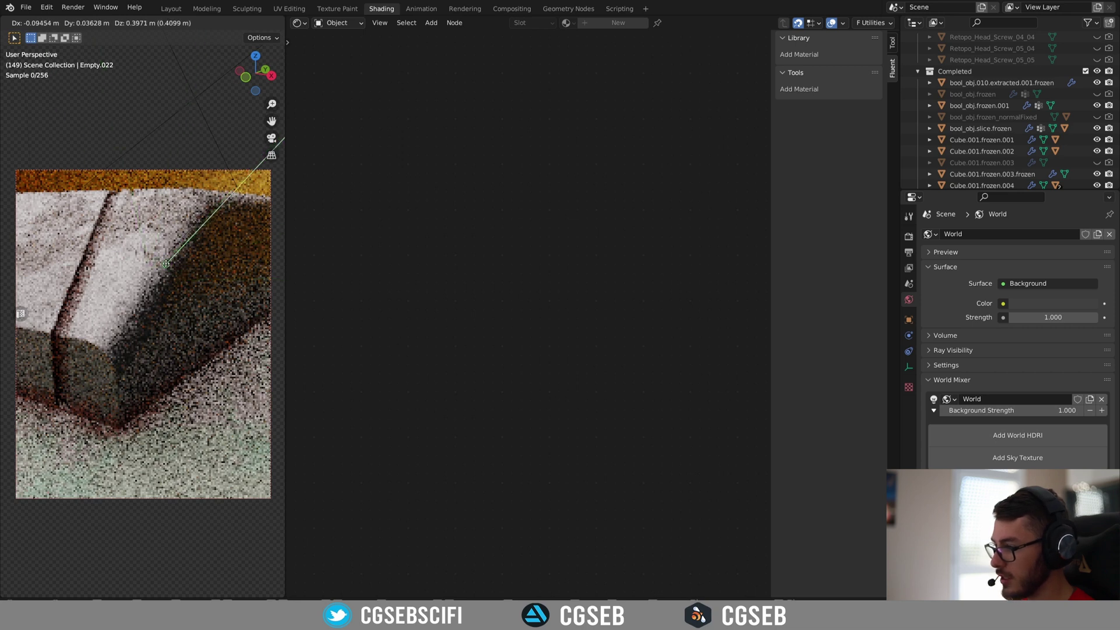
click(169, 257)
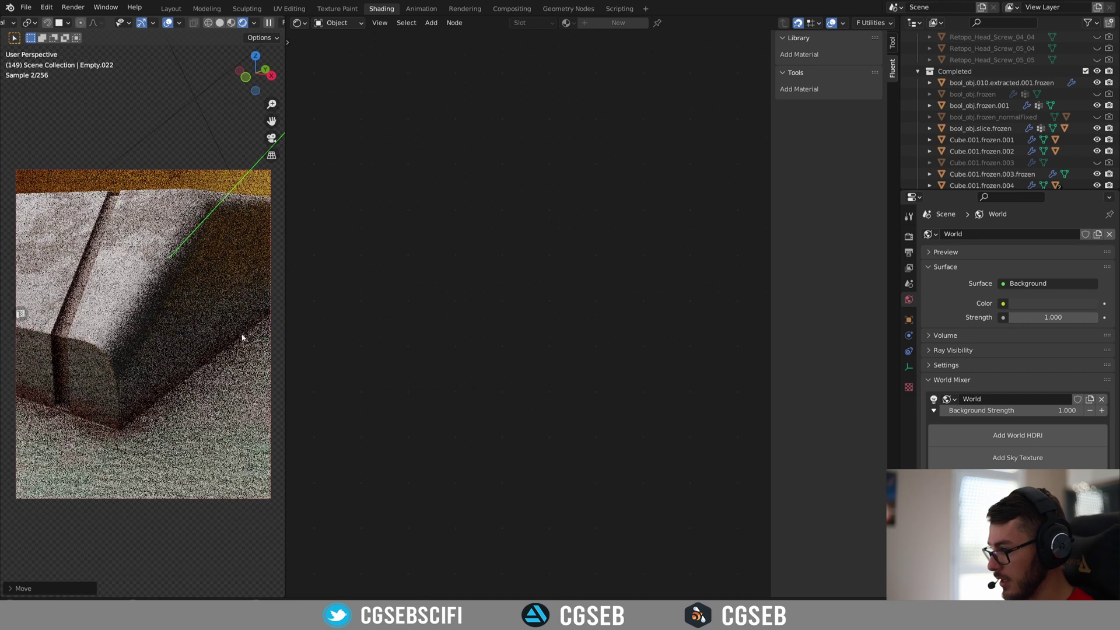
- Scale the local mask's empty down in successive passes until it is a small arrow on the cover's edge
key(s)
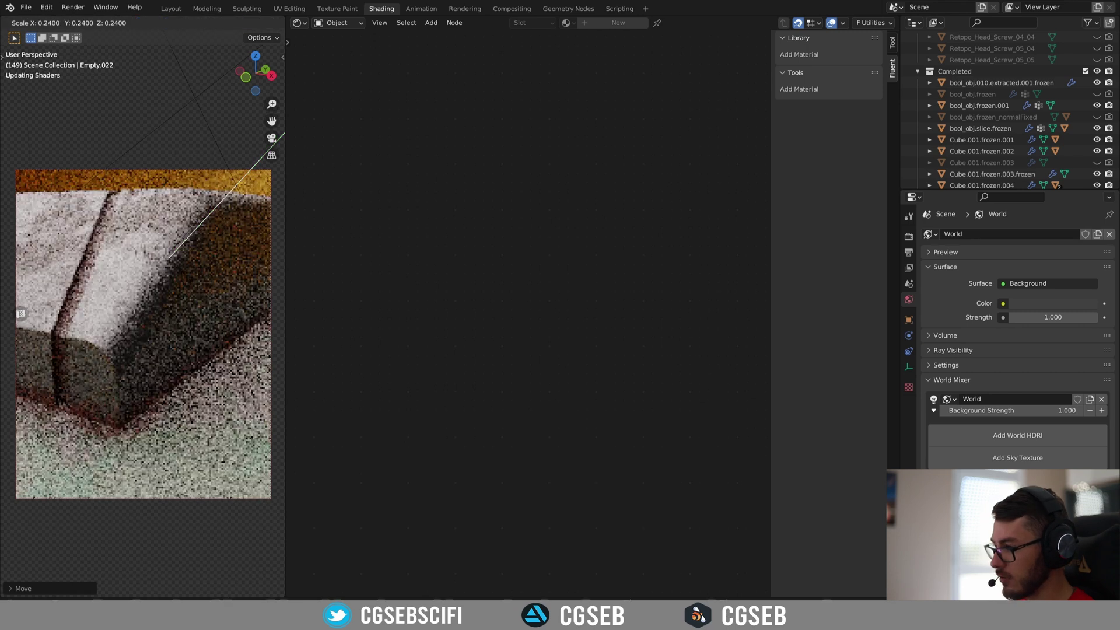
click(188, 282)
key(s)
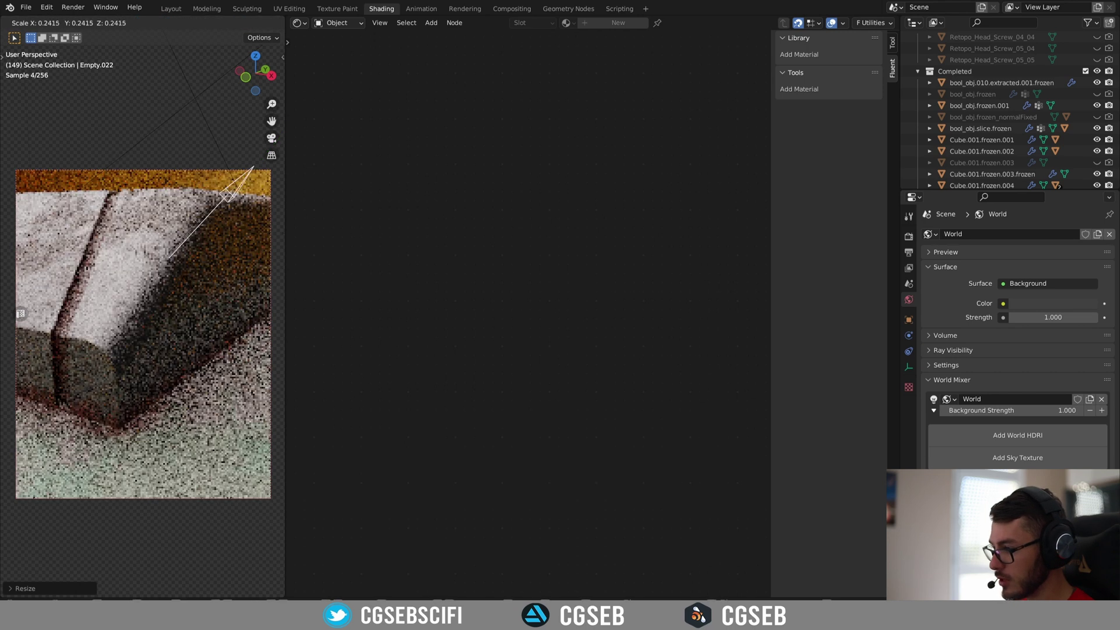
click(184, 281)
key(s)
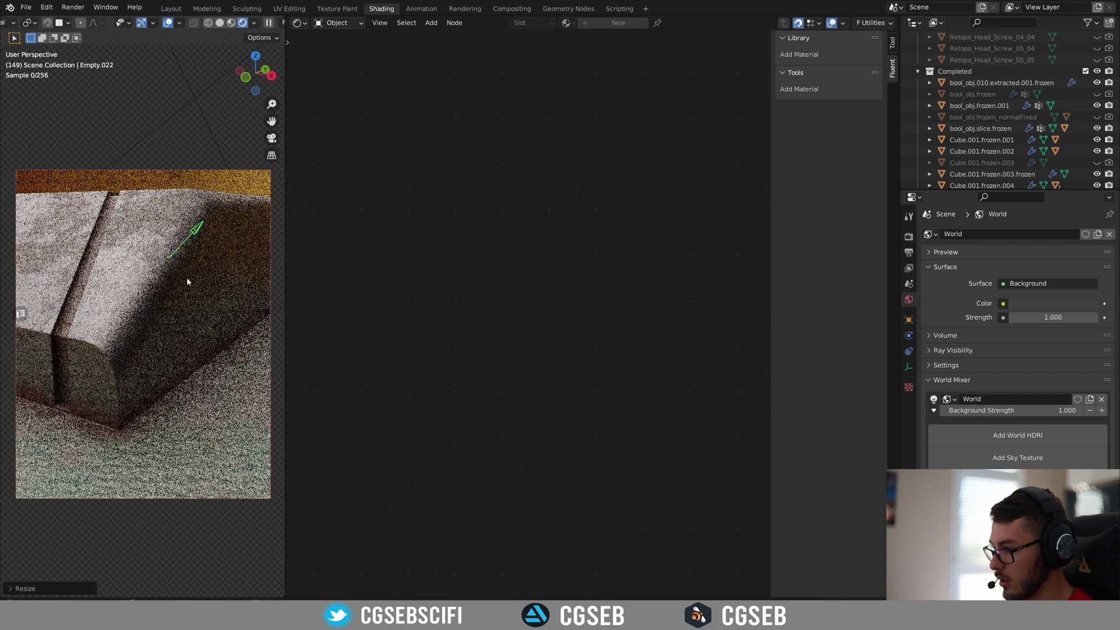
click(150, 299)
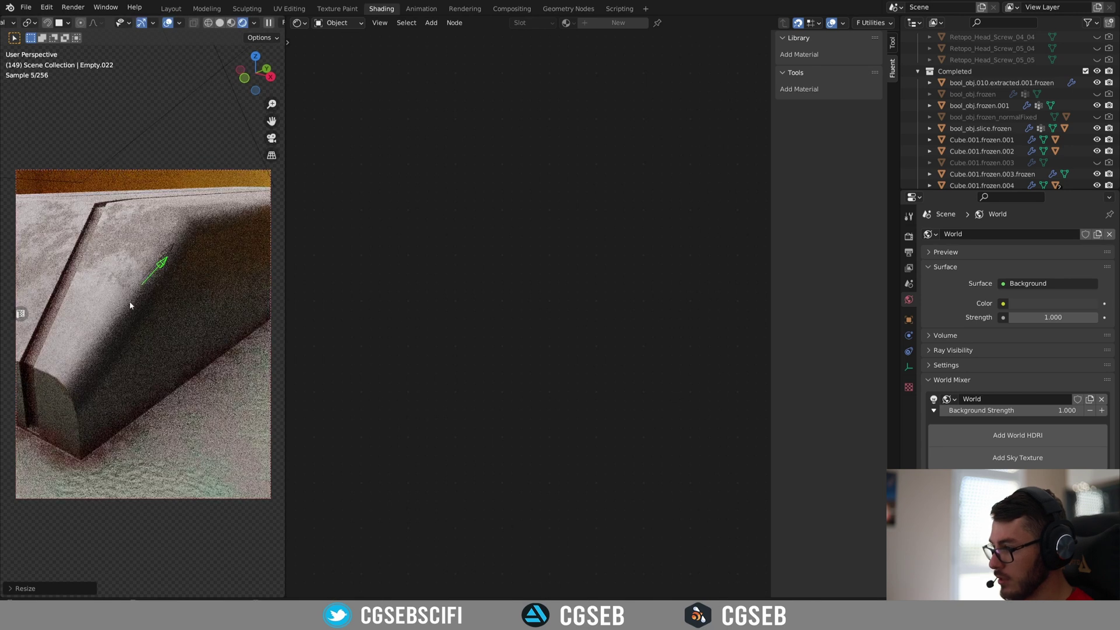
- Reselect the housing object and connect the Local mask's Mask output to the reroute that feeds the damage layer
click(183, 213)
middle_drag(600, 264, 535, 254)
drag(645, 315, 633, 255)
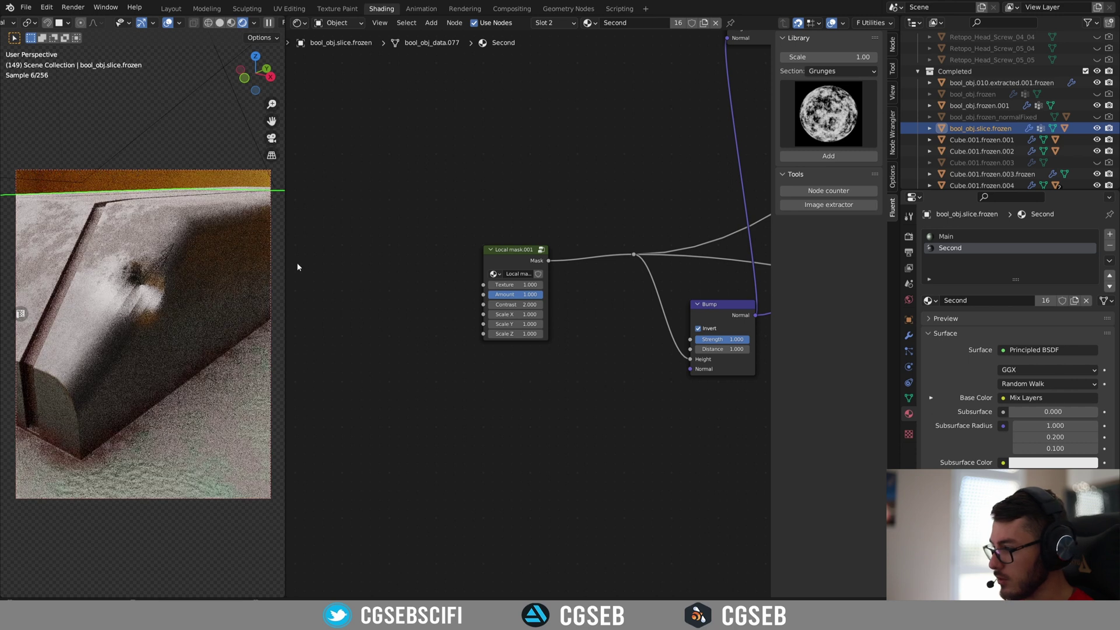
- Disconnect the lower Bump node's Normal output from the second layer node's Normal input
scroll(532, 274, right, 6)
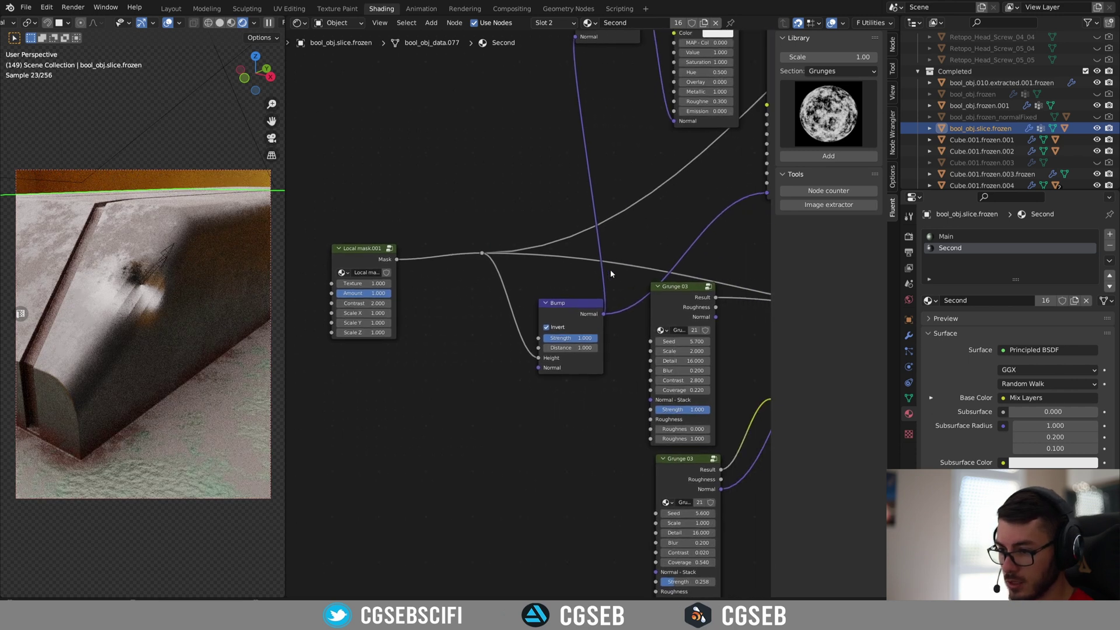
drag(726, 196, 667, 235)
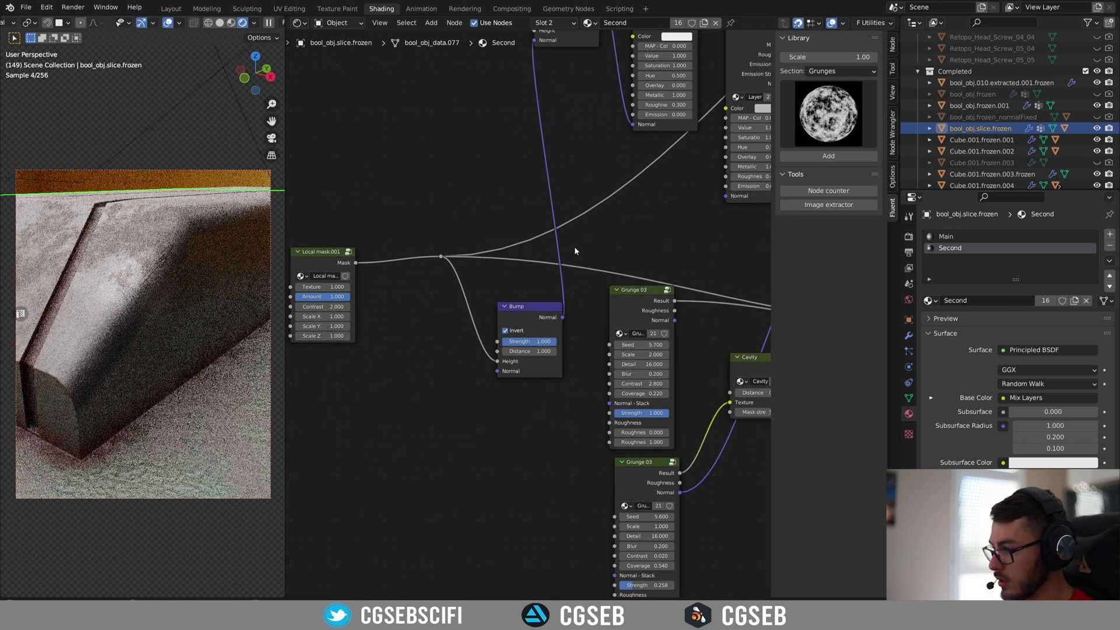
ctrl+scroll(467, 265, left, 3)
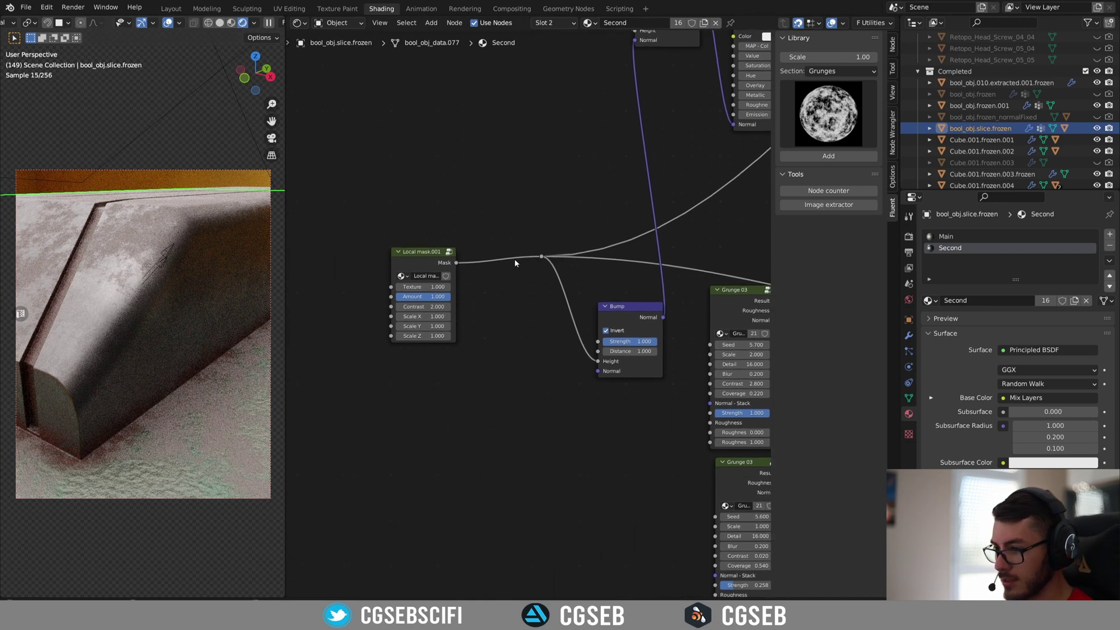
- Preview the Local mask node's output on the model and move the node farther from the reroute
ctrl+shift+click(425, 257)
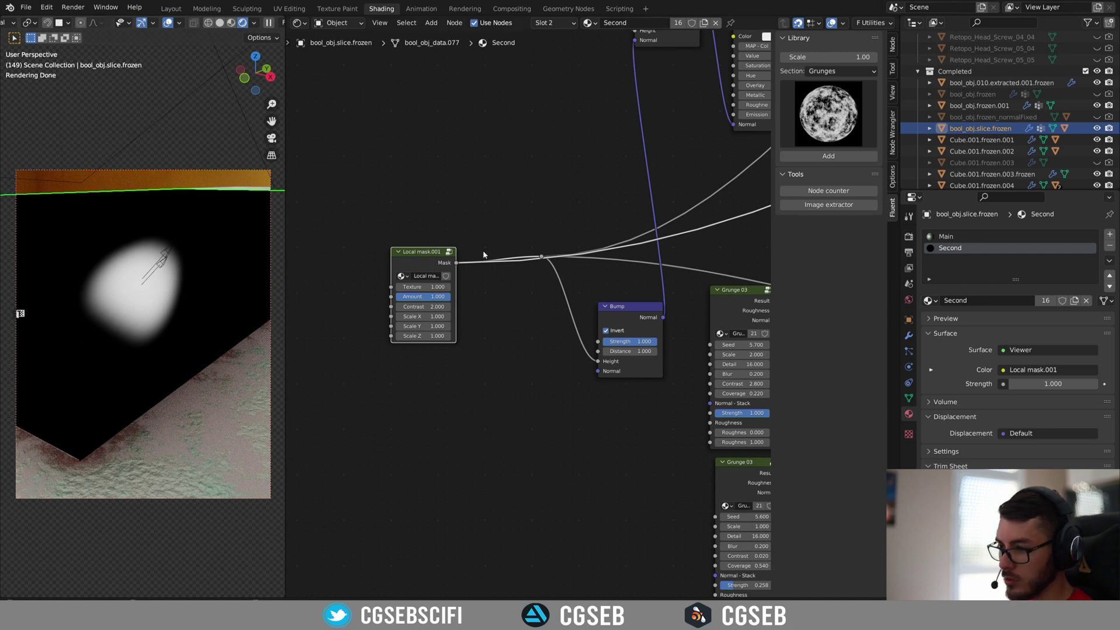
middle_drag(518, 293, 593, 289)
drag(508, 257, 483, 266)
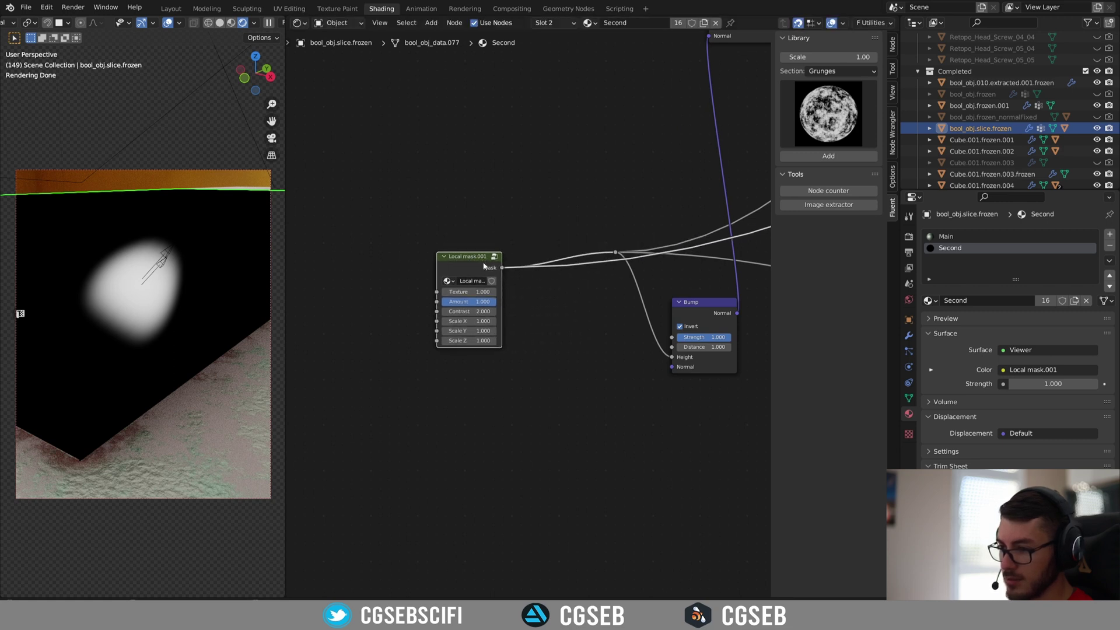
- Add a Grunge 03 node from the Fluent library and connect its Result to the Local mask's Texture input
click(452, 292)
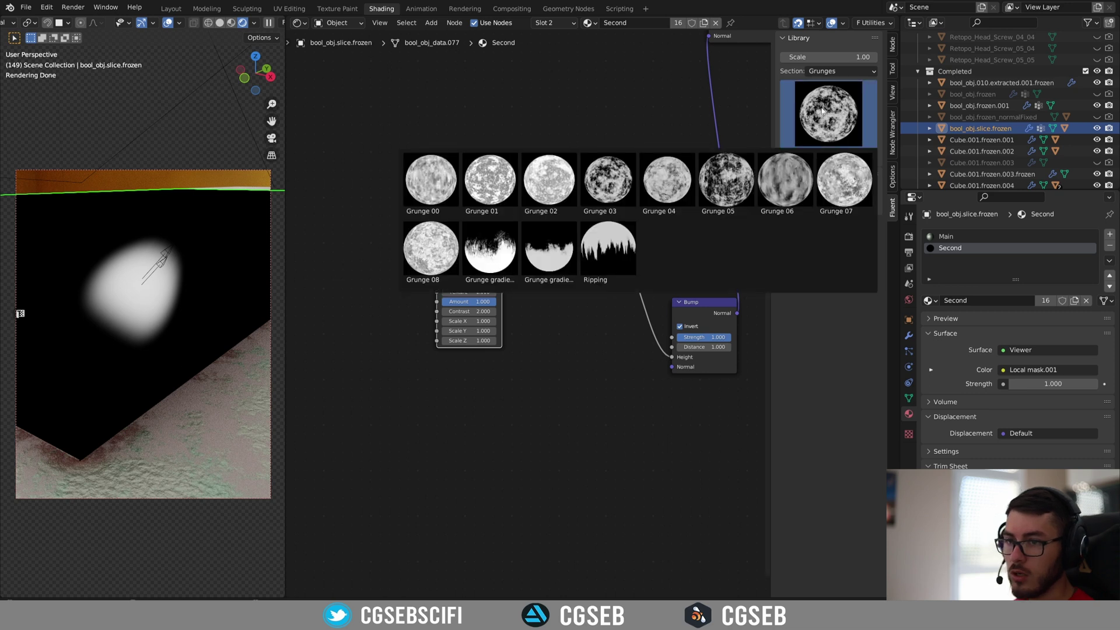
click(619, 182)
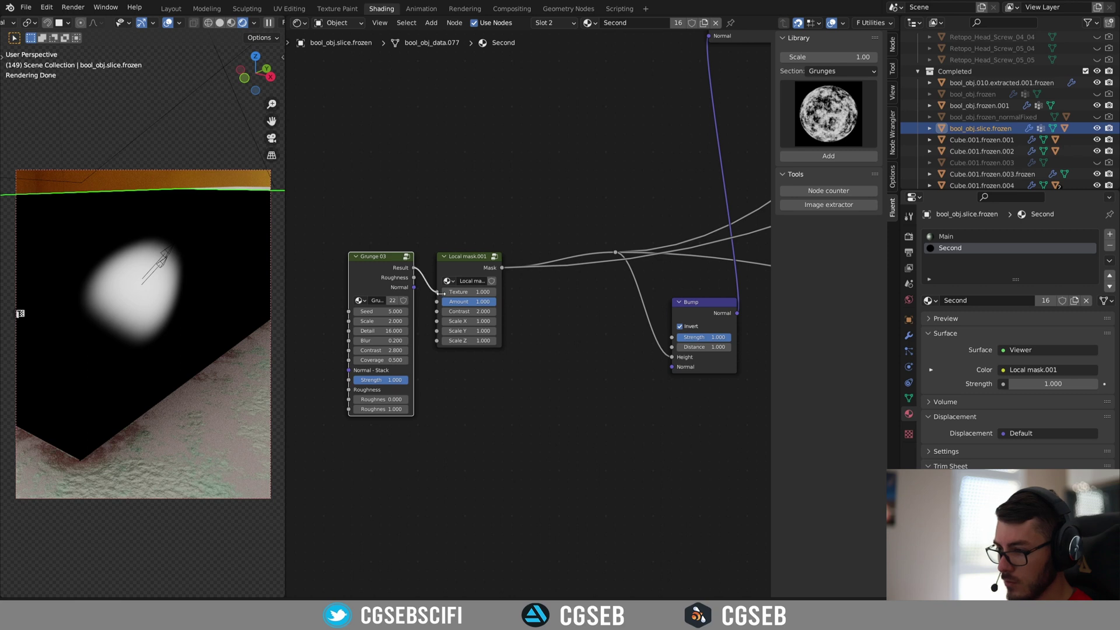
drag(443, 293, 442, 296)
- Move the local mask's empty across the surface to test how the grunge mask follows it
scroll(143, 254, up, 3)
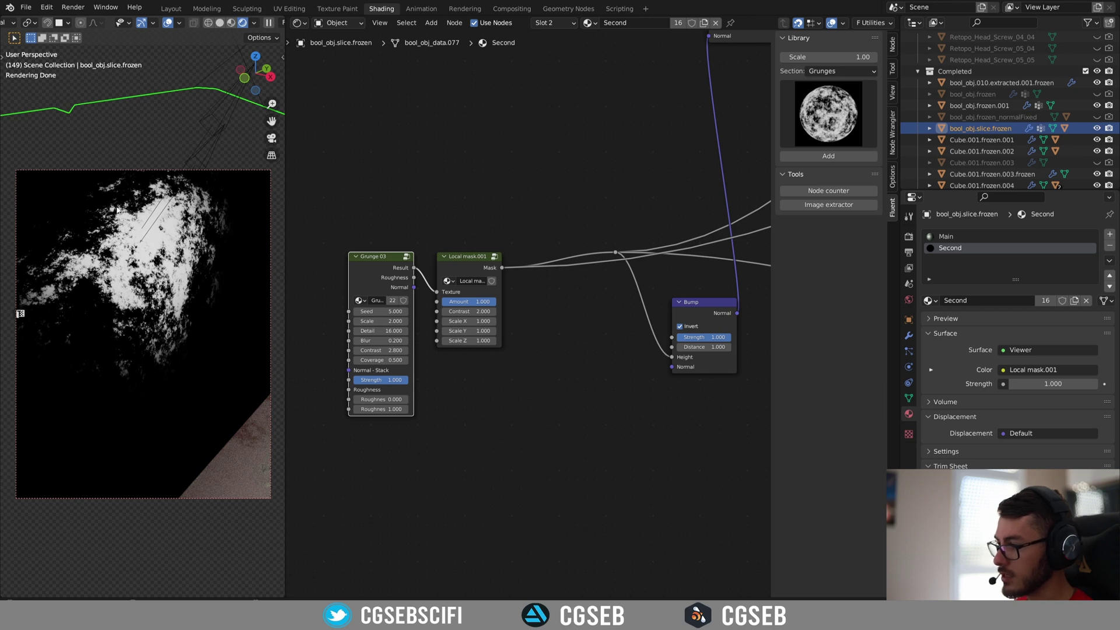
scroll(176, 308, down, 6)
scroll(180, 251, up, 5)
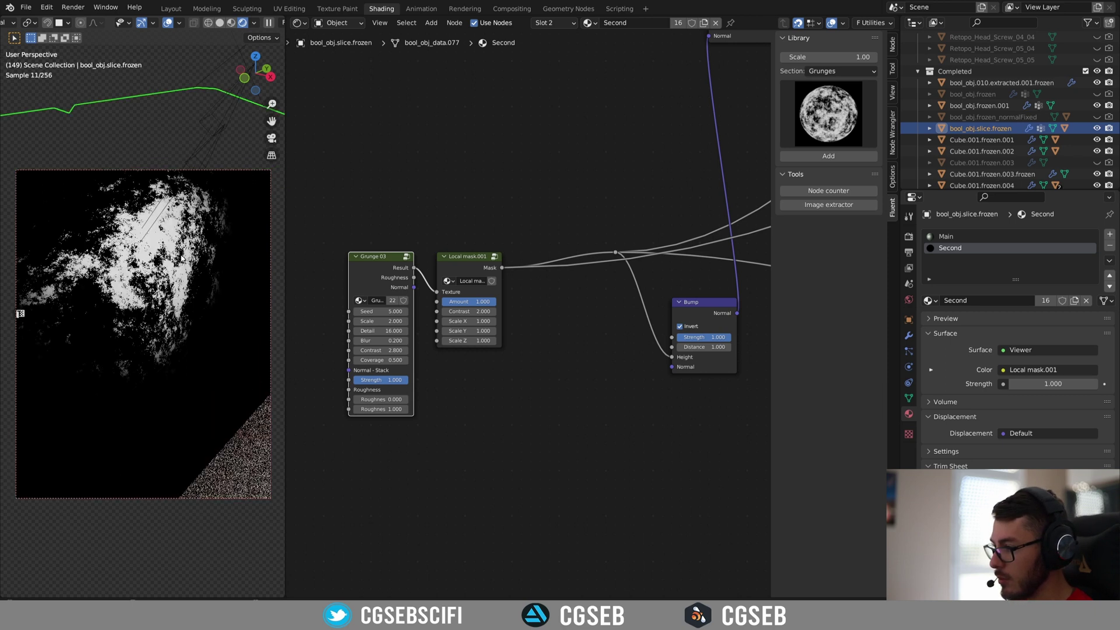
scroll(184, 240, down, 3)
click(170, 251)
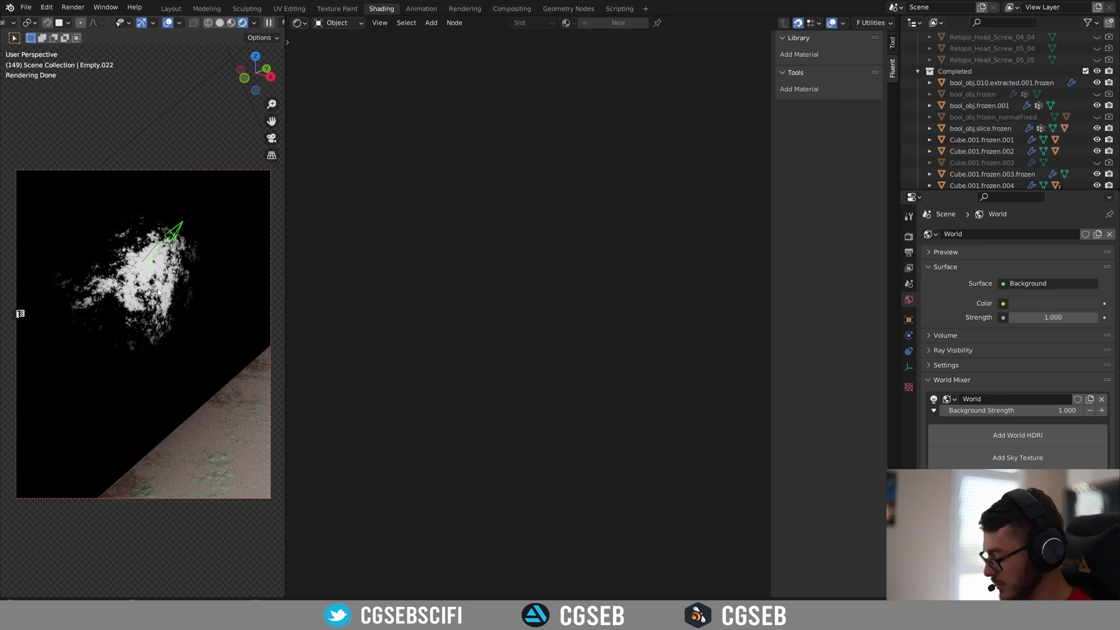
key(g)
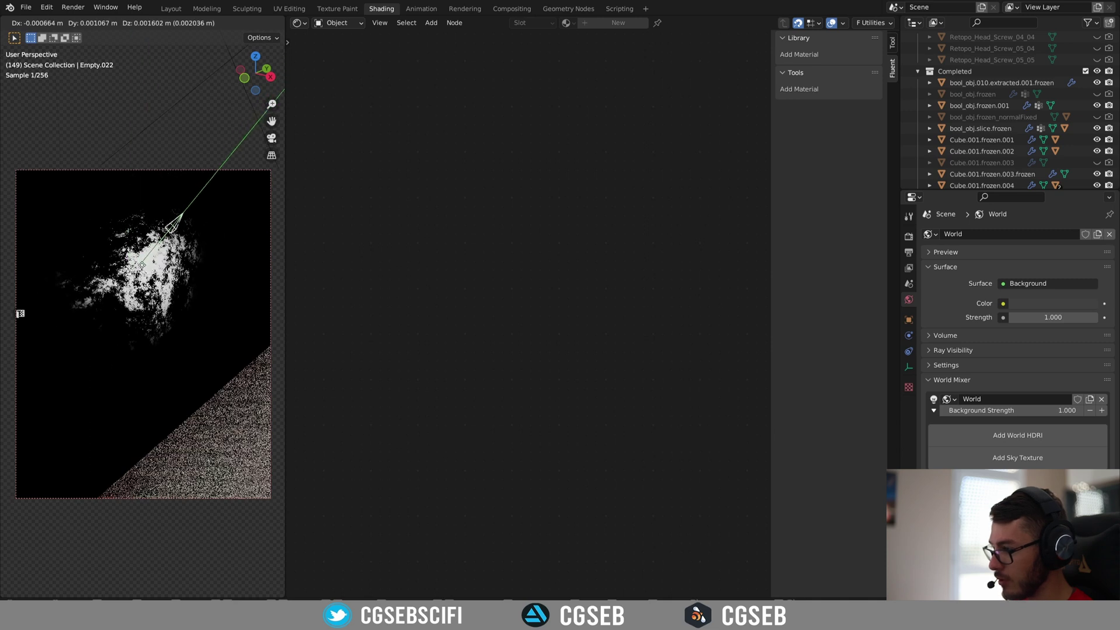
click(153, 251)
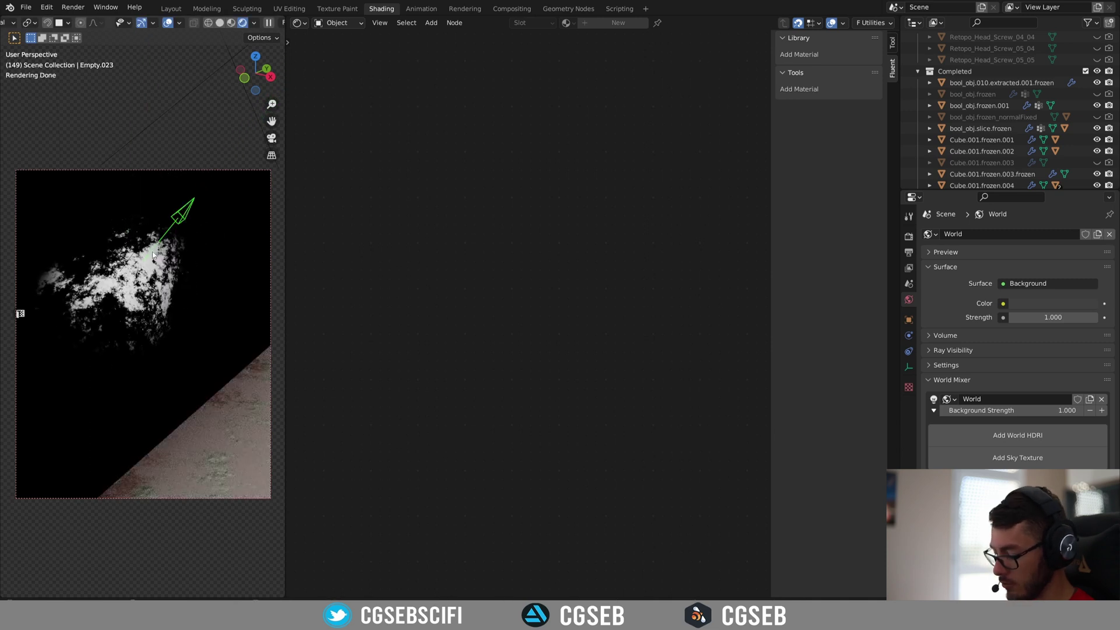
- Delete the leftover second empty, reposition the local mask's empty over the cover's edge, and reselect the housing
key(Delete)
click(139, 249)
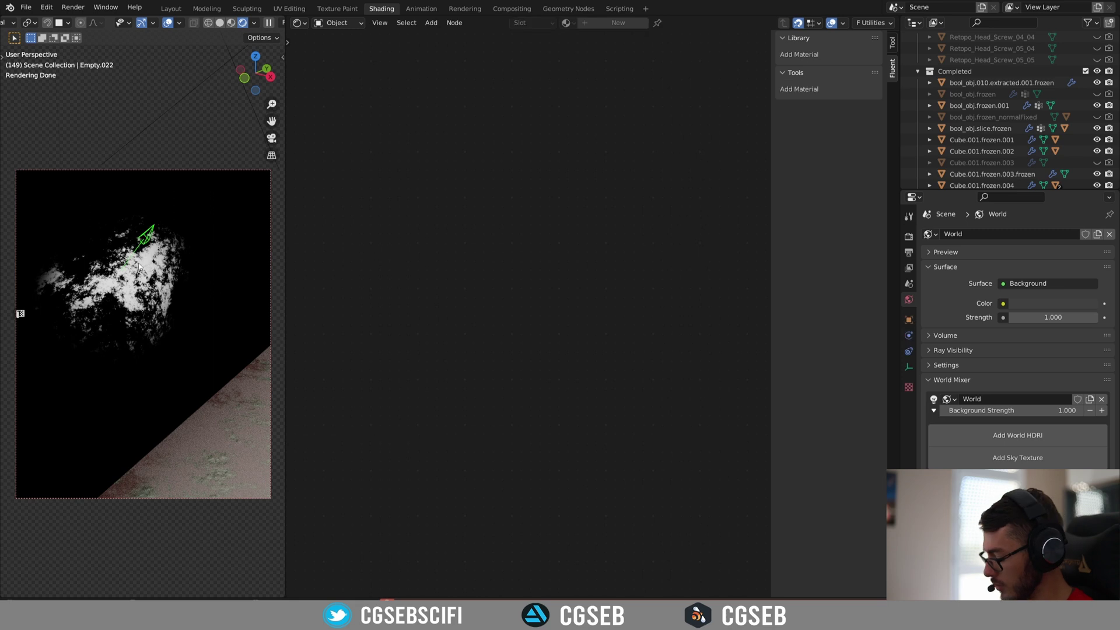
key(g)
click(150, 261)
click(166, 272)
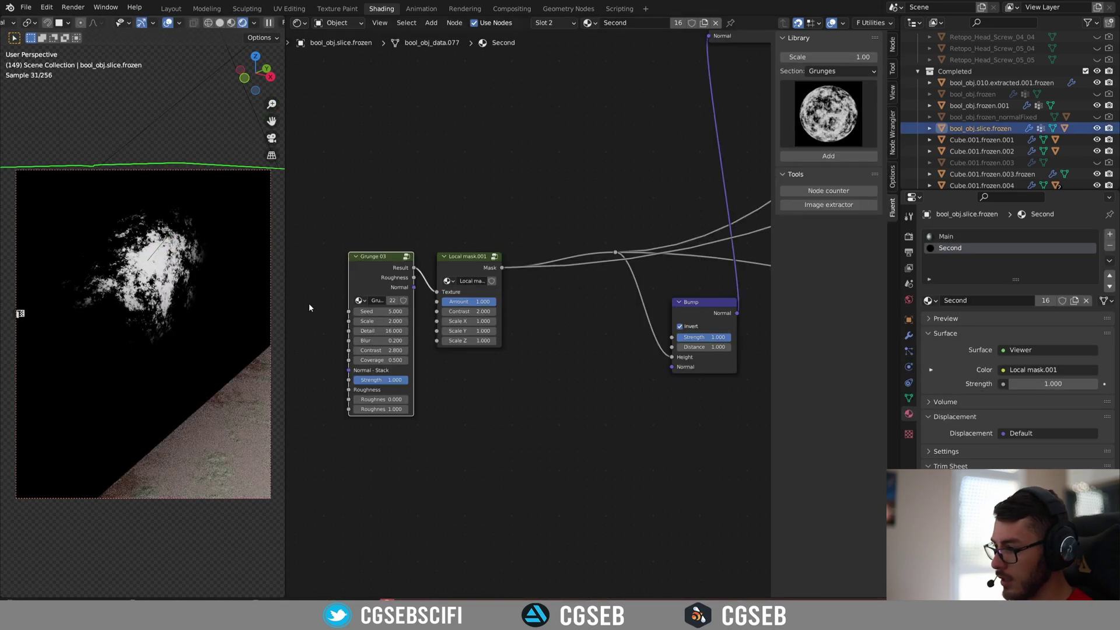
- Preview the Principled BSDF on the model and examine how the local damage mask looks in the full material
middle_drag(560, 328, 400, 332)
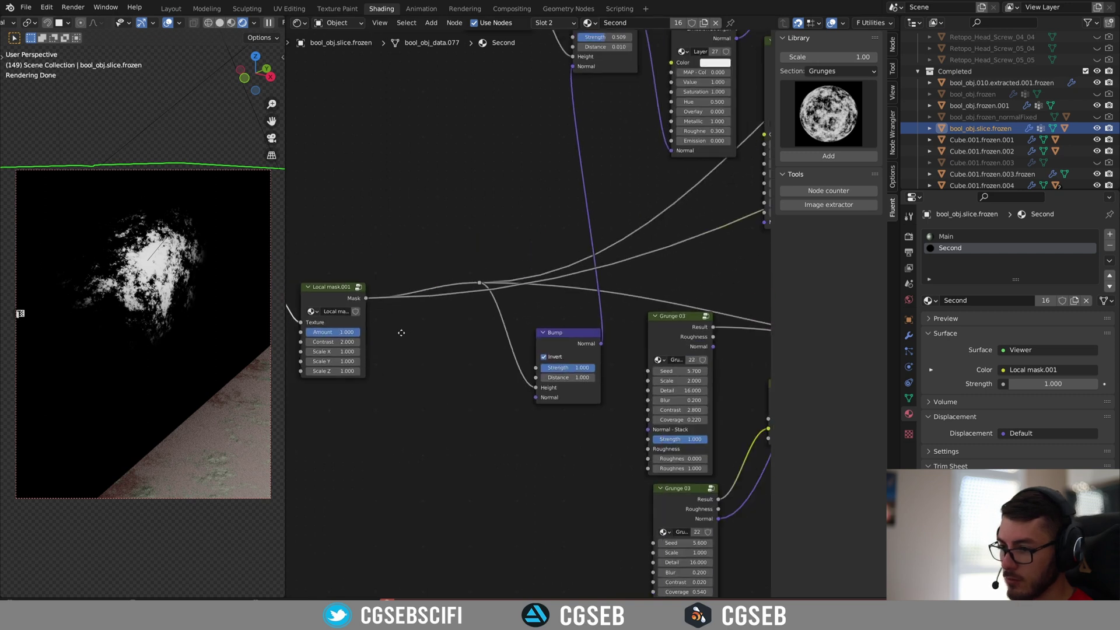
middle_drag(712, 210, 391, 326)
middle_drag(688, 312, 257, 447)
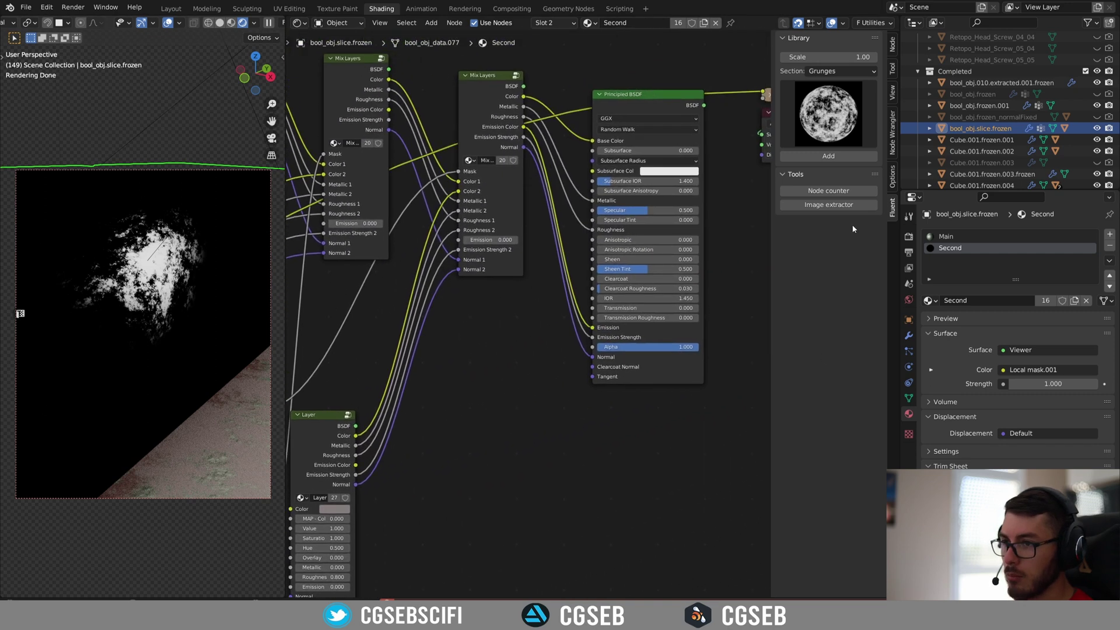
ctrl+shift+click(631, 96)
middle_drag(453, 300, 753, 268)
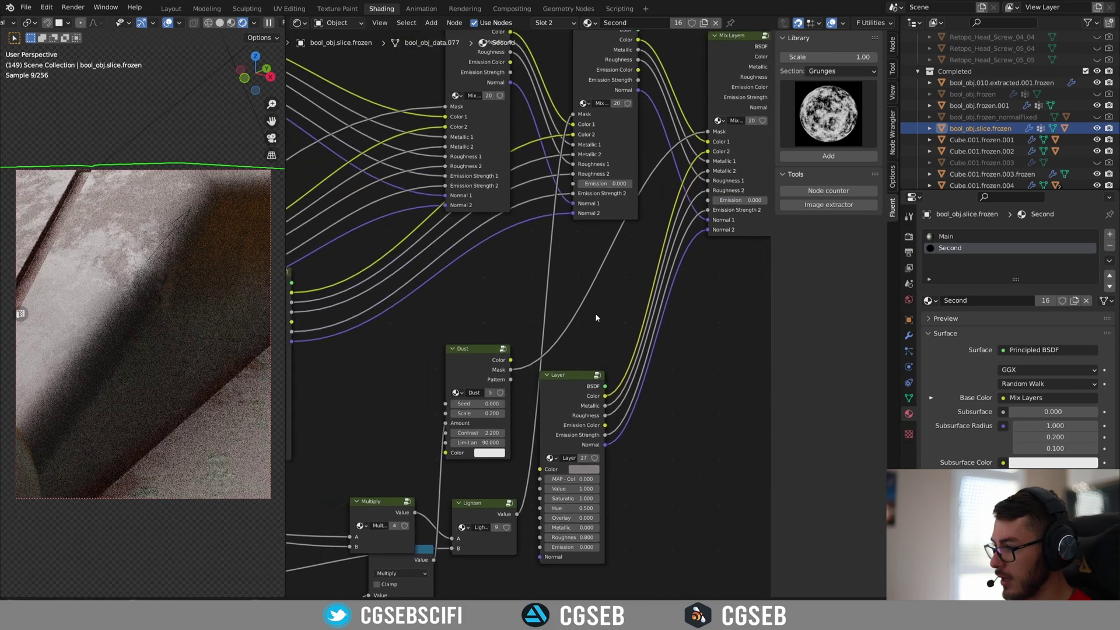
middle_drag(480, 278, 725, 192)
middle_drag(591, 254, 831, 207)
middle_drag(98, 262, 145, 276)
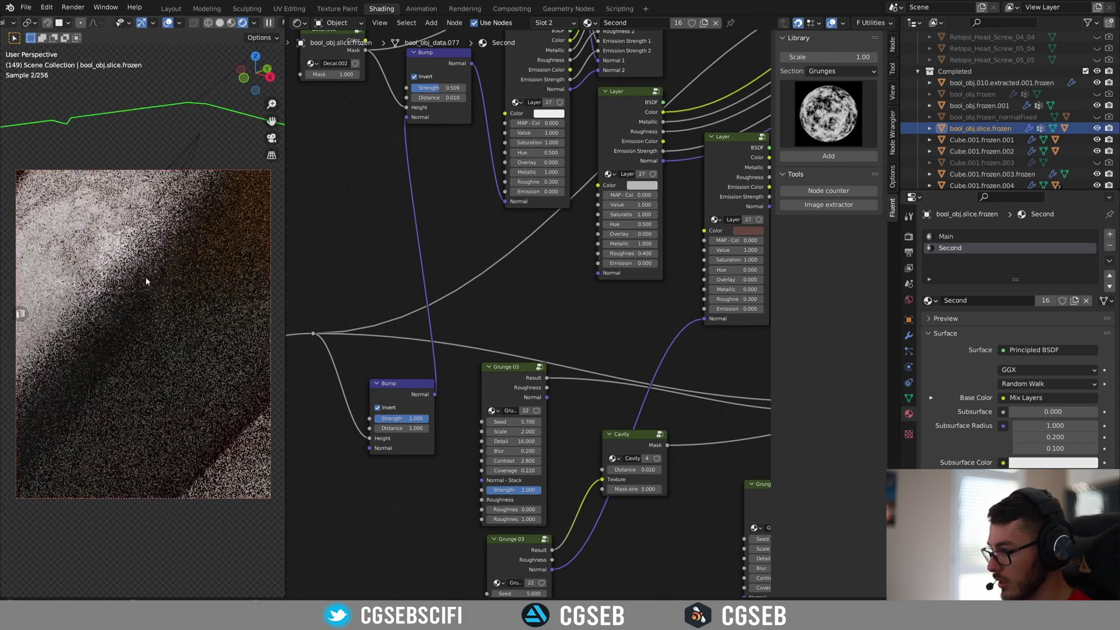
- Preview the Local mask node again and insert an Add math node on the link between it and the reroute
middle_drag(537, 282, 721, 281)
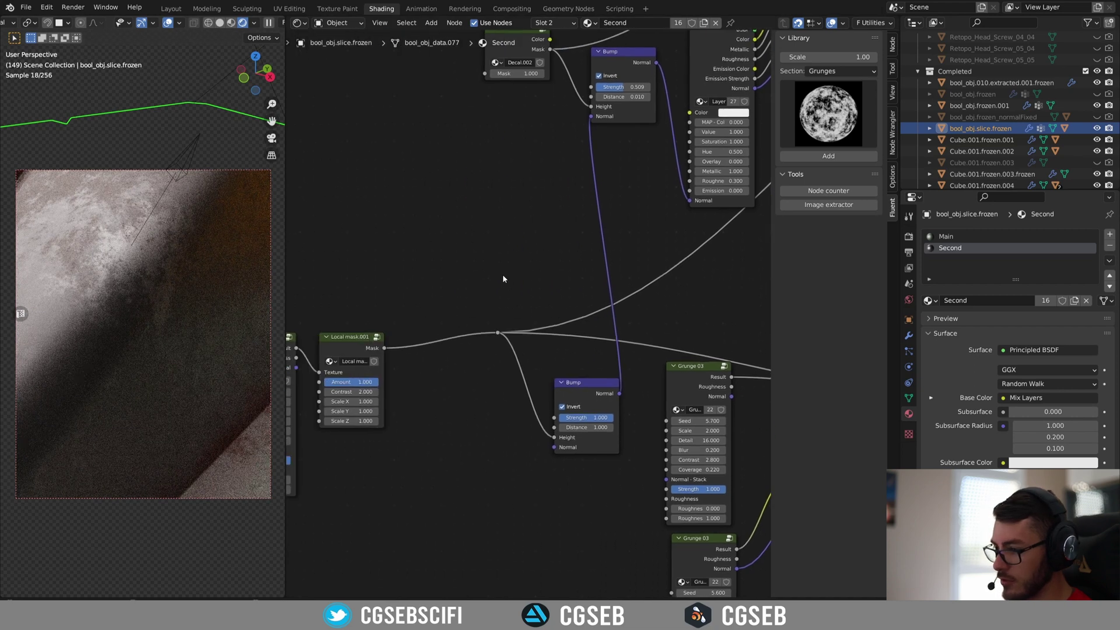
middle_drag(472, 282, 630, 202)
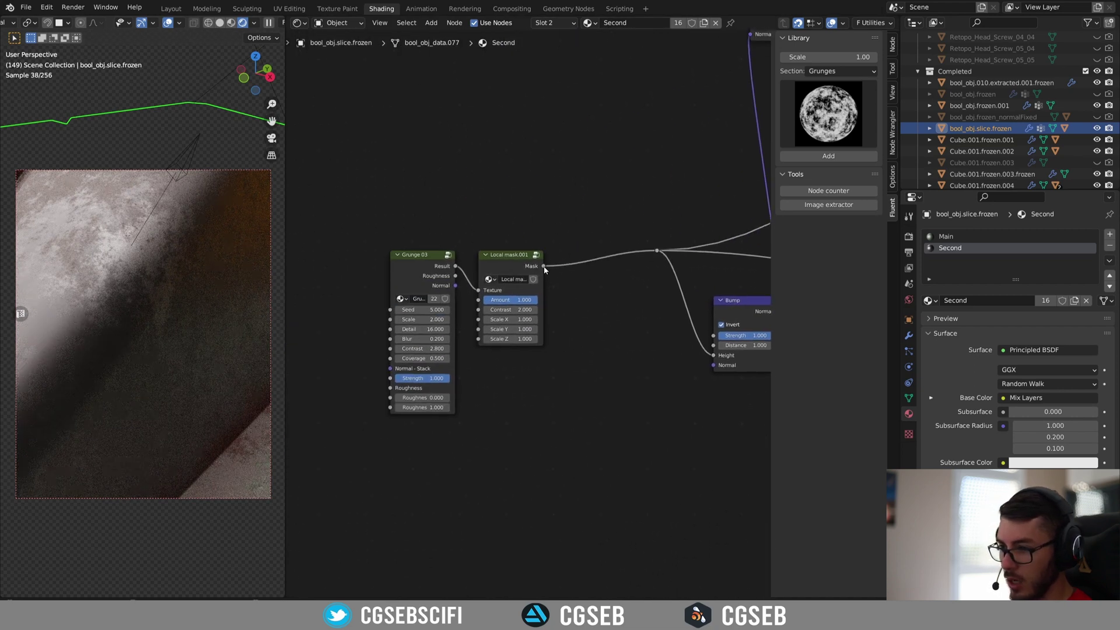
ctrl+shift+click(513, 261)
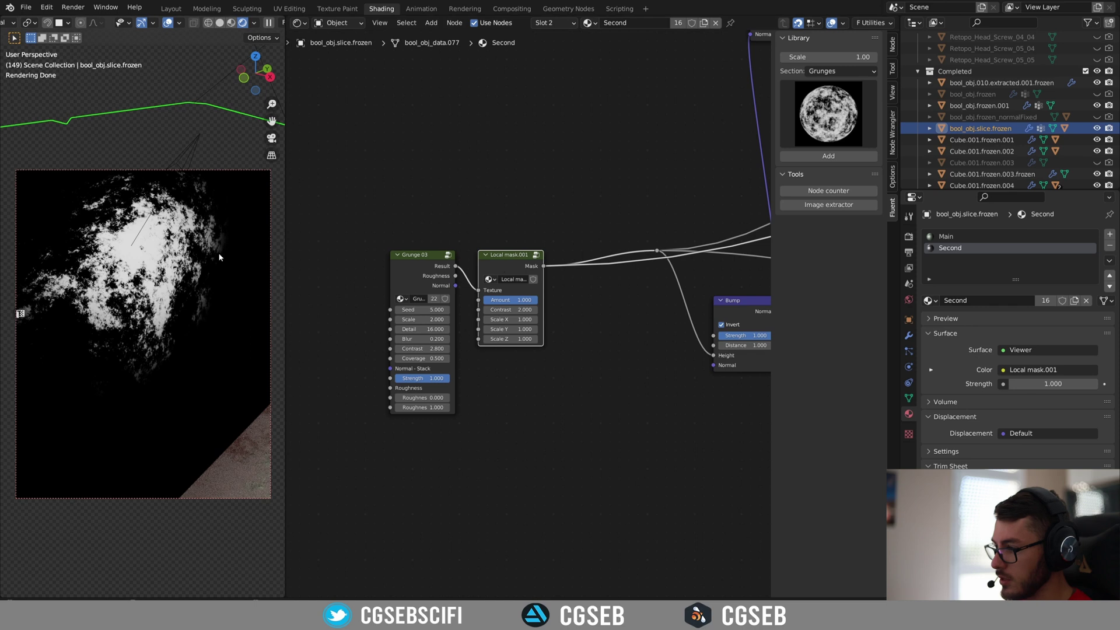
middle_drag(638, 311, 607, 312)
key(shift+a)
click(575, 372)
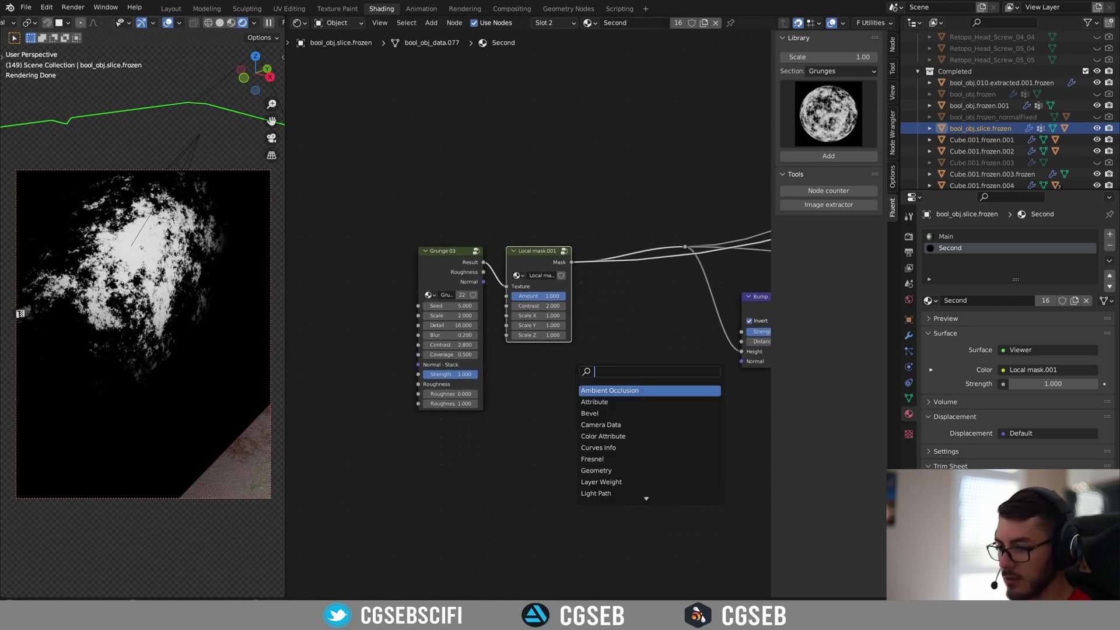
text(add)
key(Return)
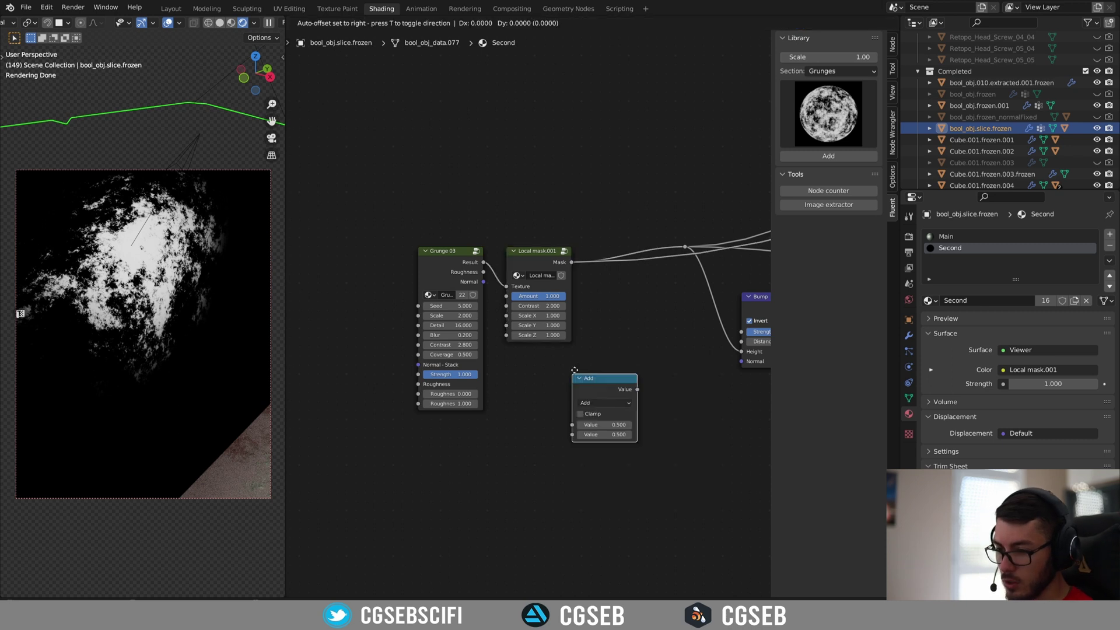
click(604, 255)
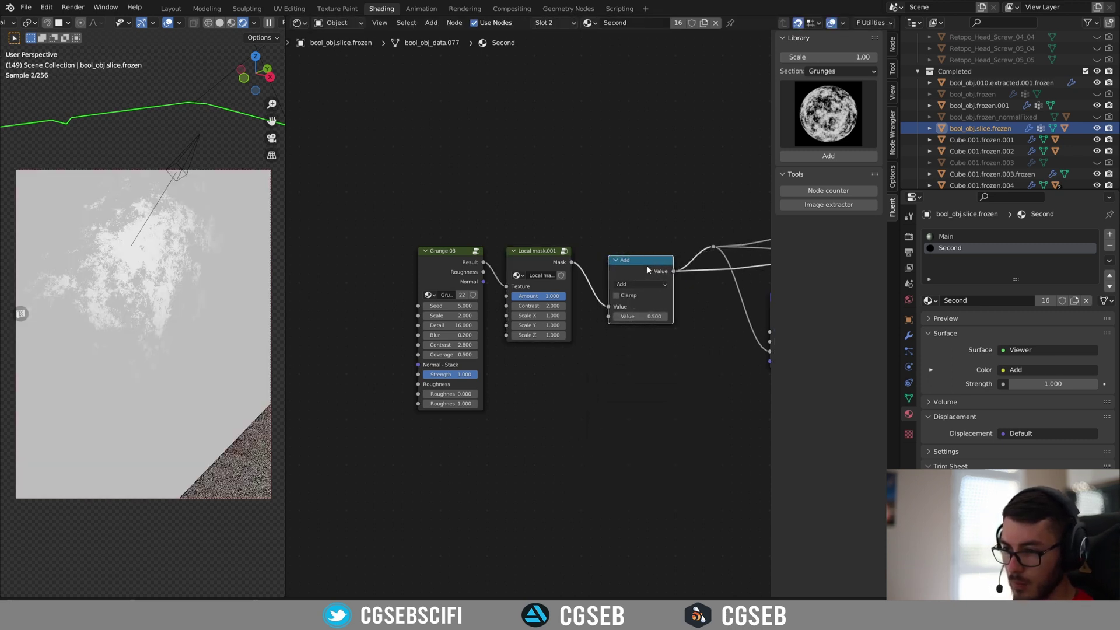
- Change the new math node's operation to Multiply and set its value to 3.5
click(638, 288)
click(638, 326)
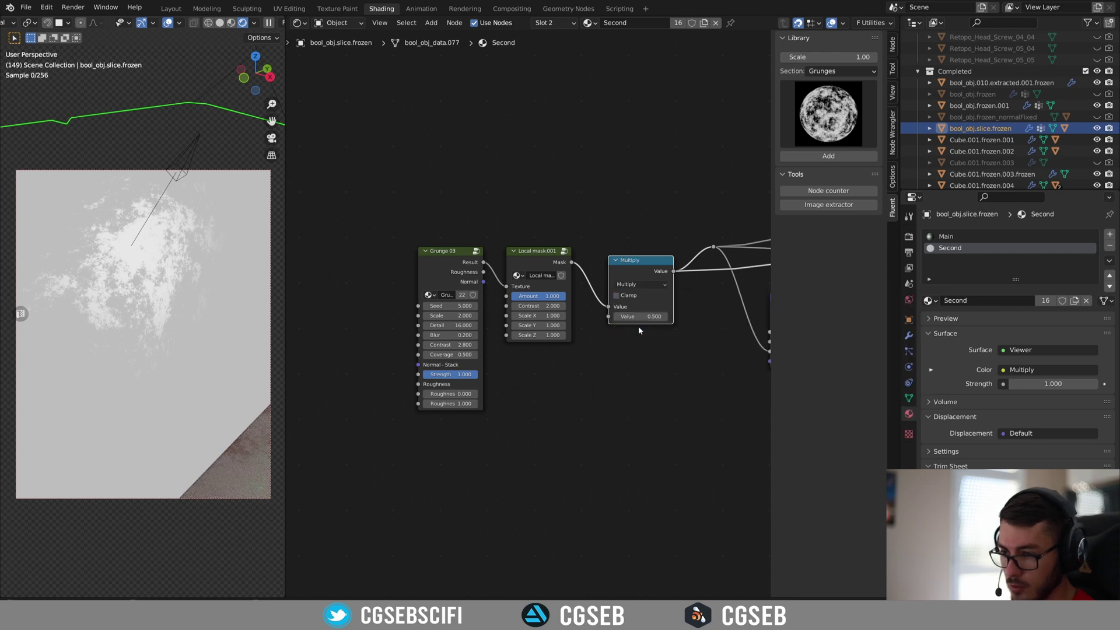
drag(640, 316, 675, 317)
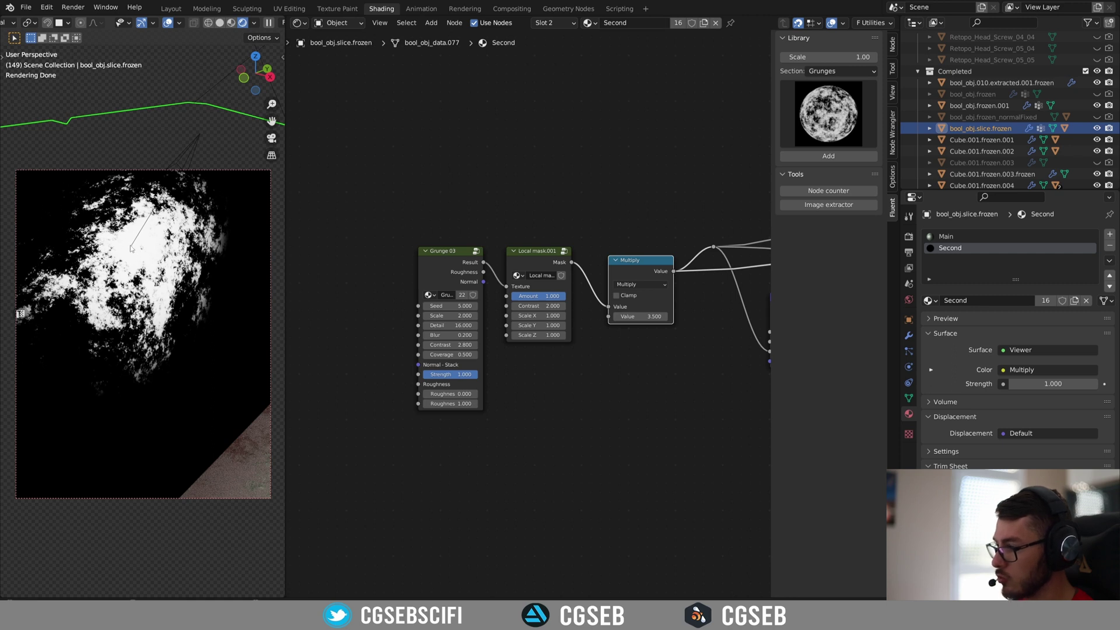
- Preview the Principled BSDF, move the local mask's empty slightly along the housing's edge, and reselect the housing
middle_drag(657, 192, 455, 194)
middle_drag(737, 181, 393, 240)
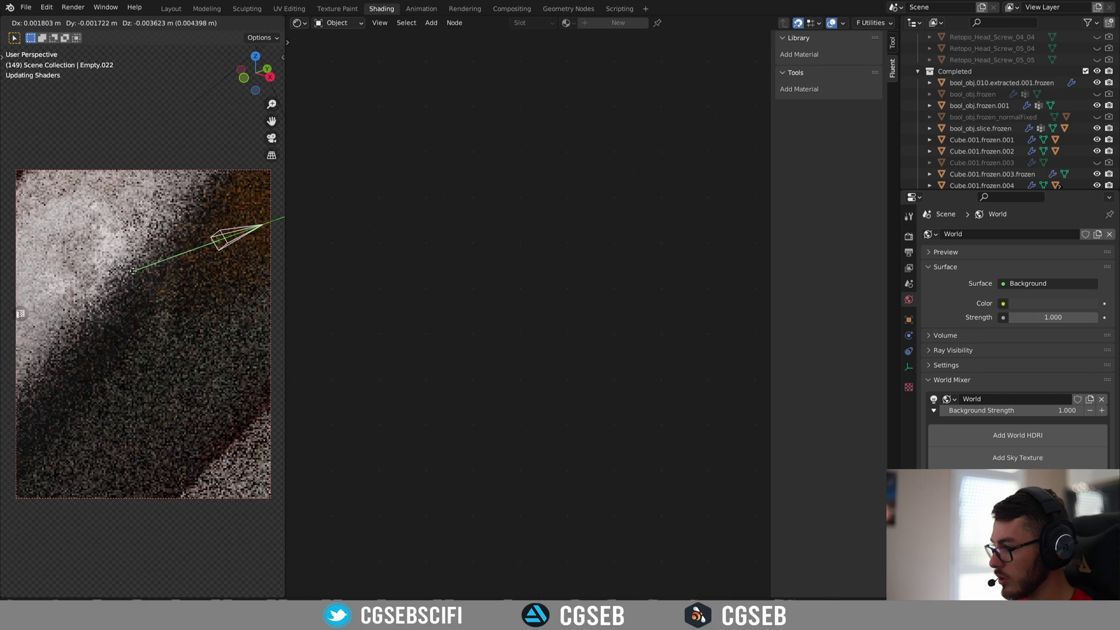
drag(133, 270, 130, 266)
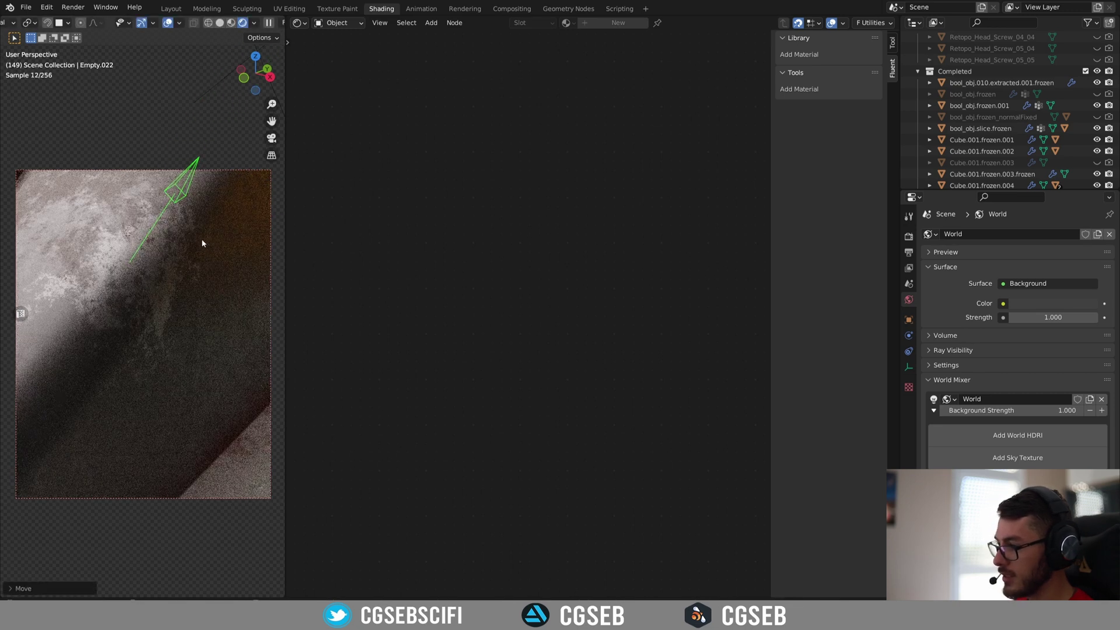
click(202, 272)
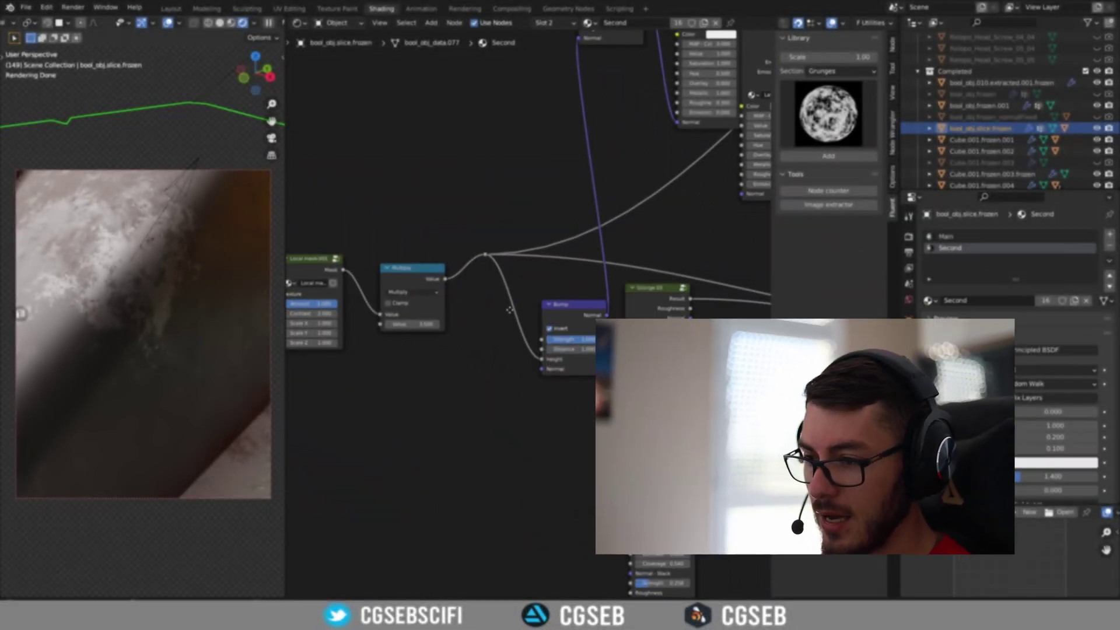
- Connect the Normal output of the mask-driven Bump to the Normal input of the grey metallic Layer with 0.400 roughness
middle_drag(553, 294, 680, 249)
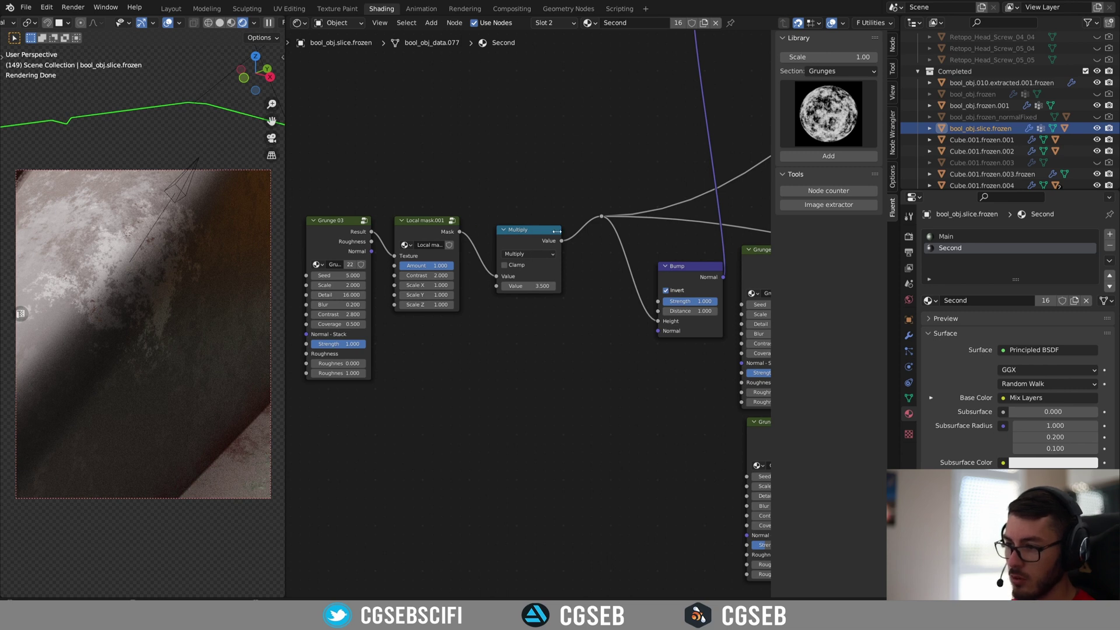
middle_drag(697, 266, 392, 278)
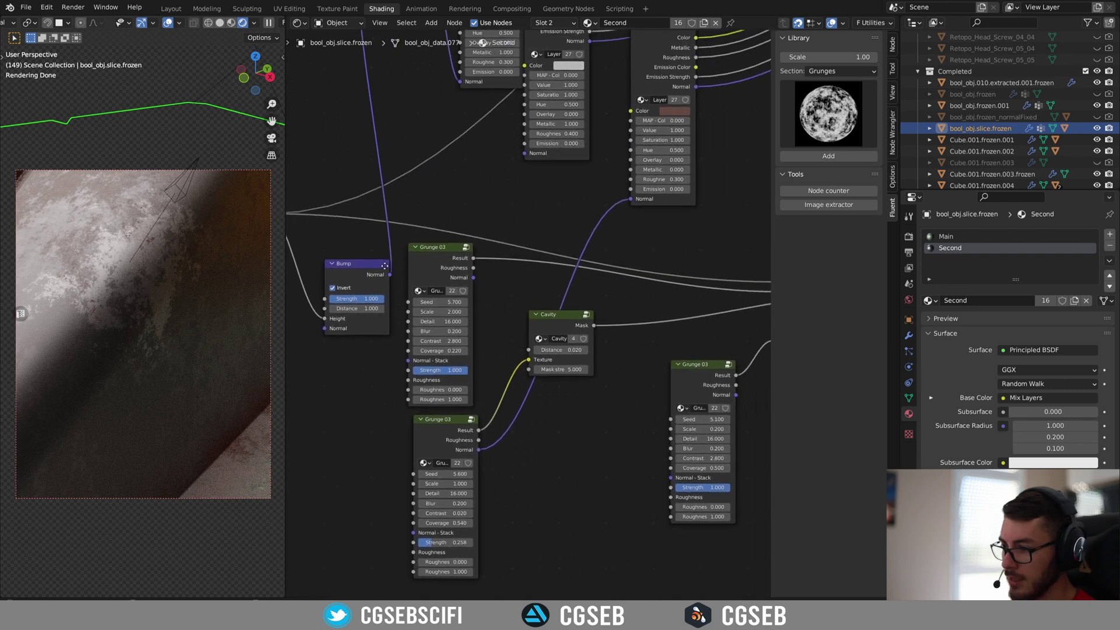
click(390, 278)
mouse_move(390, 276)
mouse_down()
mouse_move(458, 292)
mouse_move(631, 200)
mouse_move(512, 218)
mouse_move(525, 154)
mouse_up()
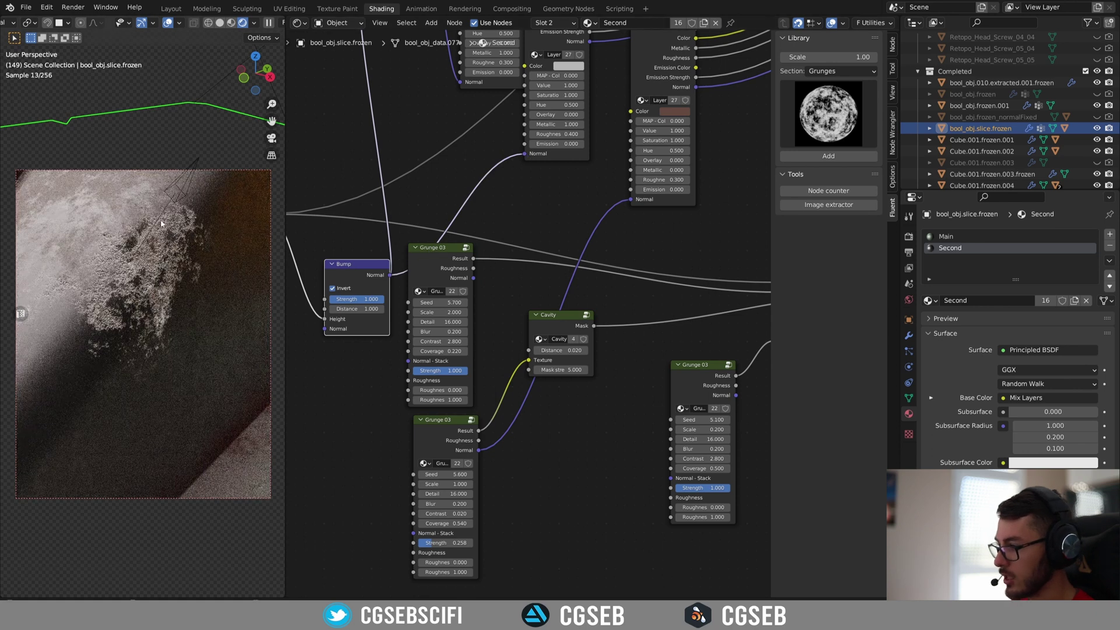
middle_drag(465, 188, 392, 398)
middle_drag(750, 106, 584, 212)
shift+scroll(629, 171, down, 8)
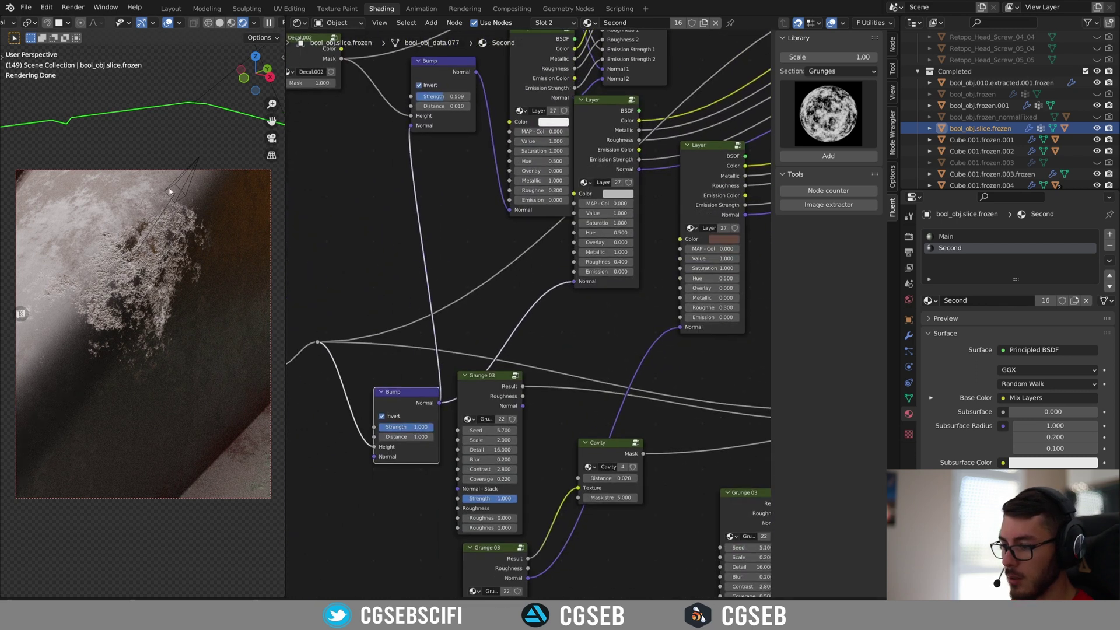
- Move the Grunge 03, Local mask and Multiply nodes together away from the reroute to free space for another node
middle_drag(383, 280, 587, 164)
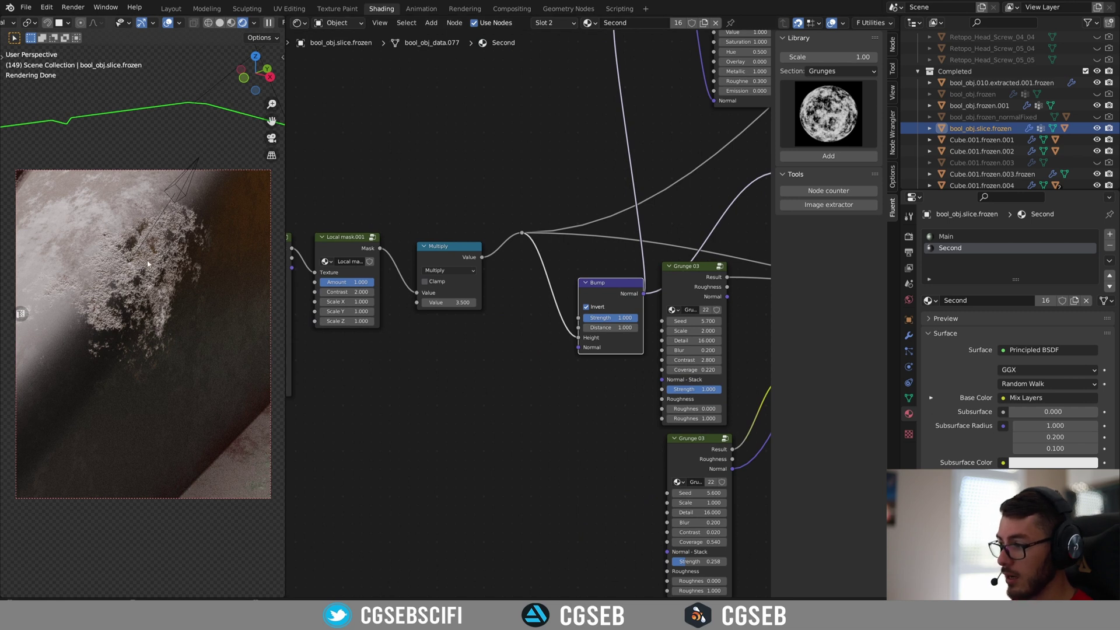
middle_drag(422, 357, 479, 312)
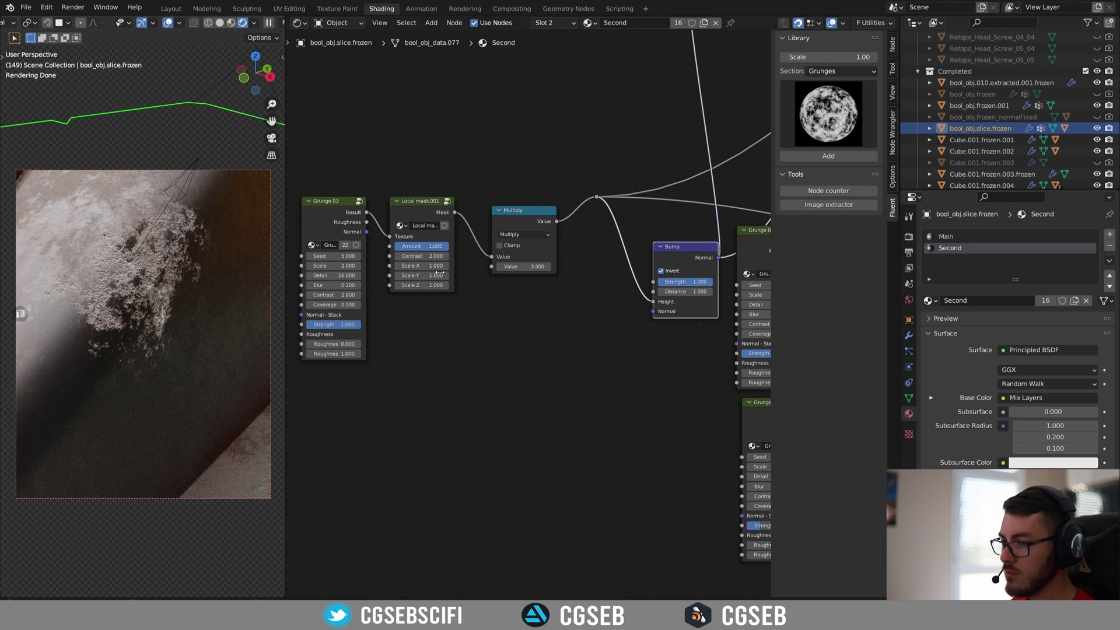
middle_drag(510, 353, 534, 355)
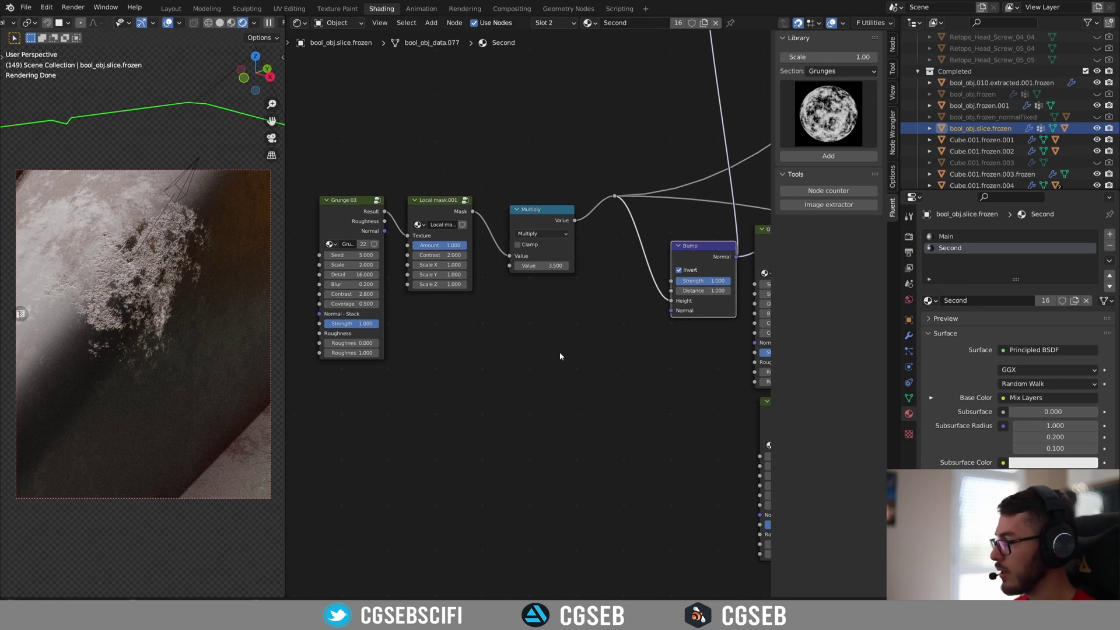
drag(559, 354, 331, 190)
drag(540, 211, 426, 213)
click(427, 215)
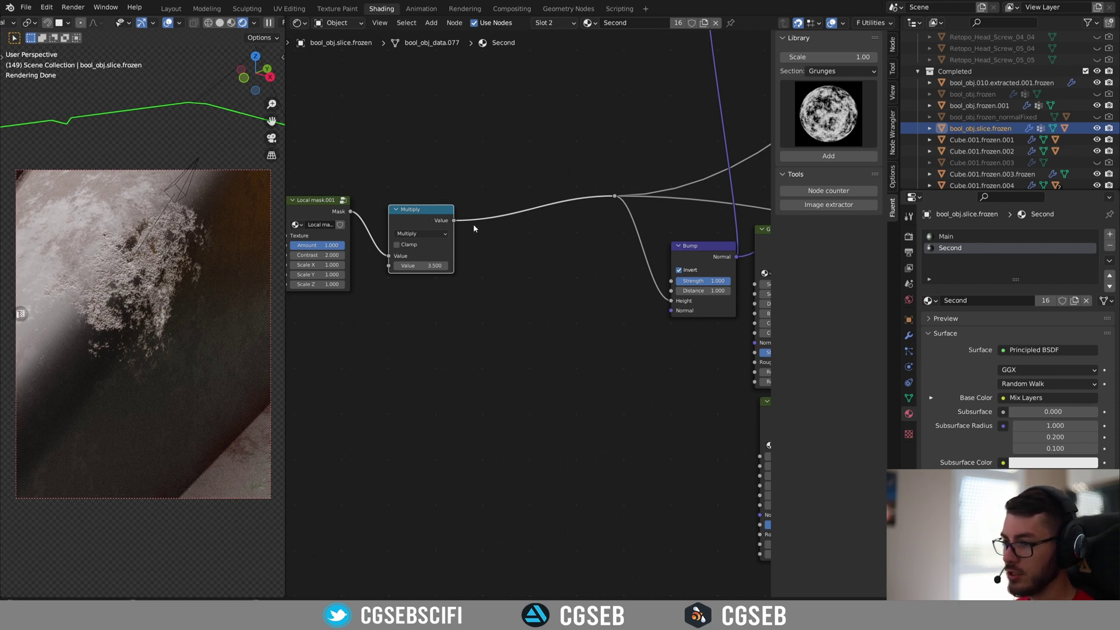
- Duplicate the Multiply node onto the link before the reroute and change the copy's operation to Greater Than
key(shift+d)
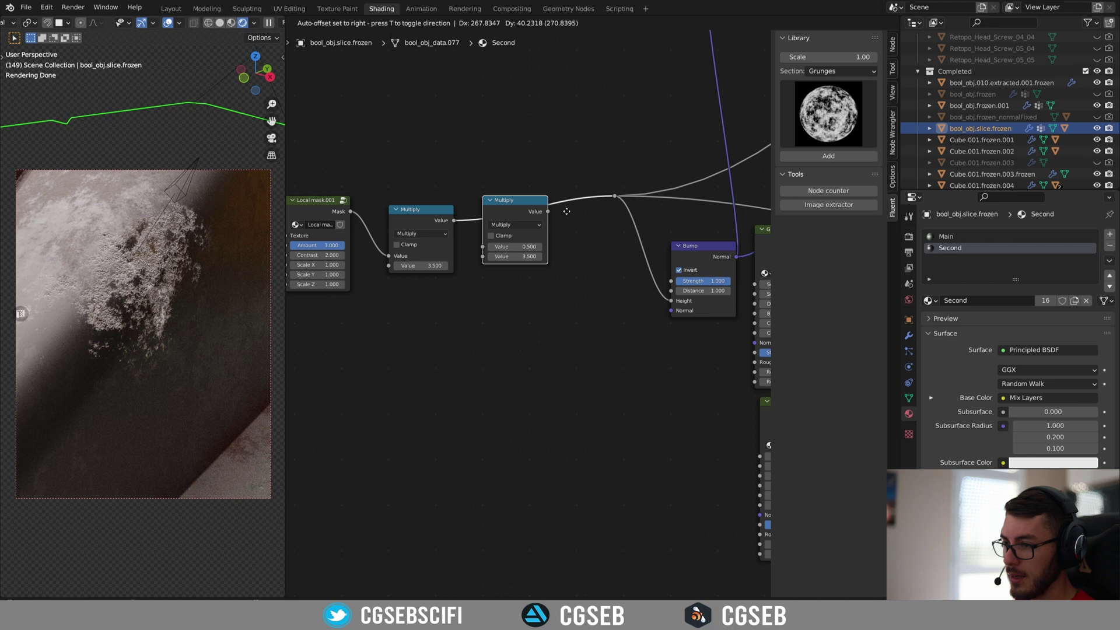
click(569, 204)
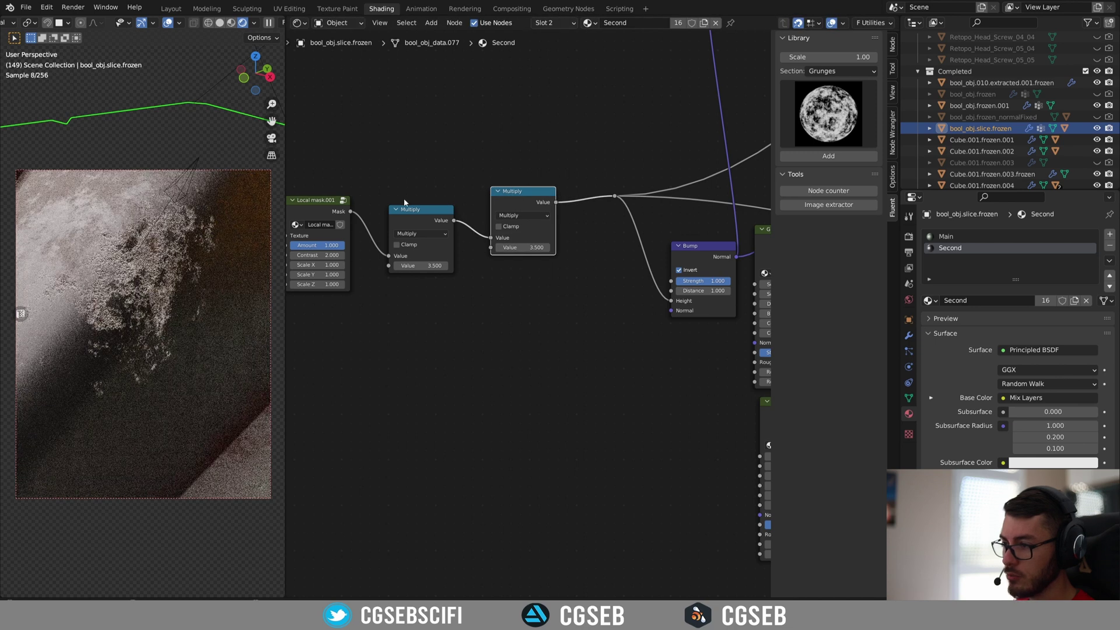
click(518, 216)
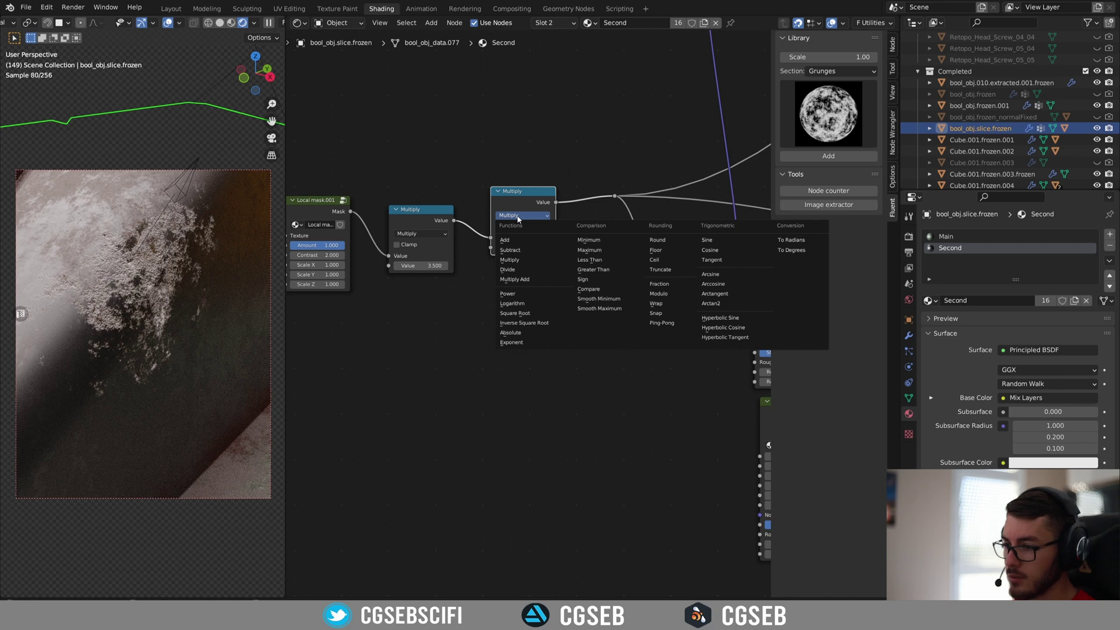
click(602, 271)
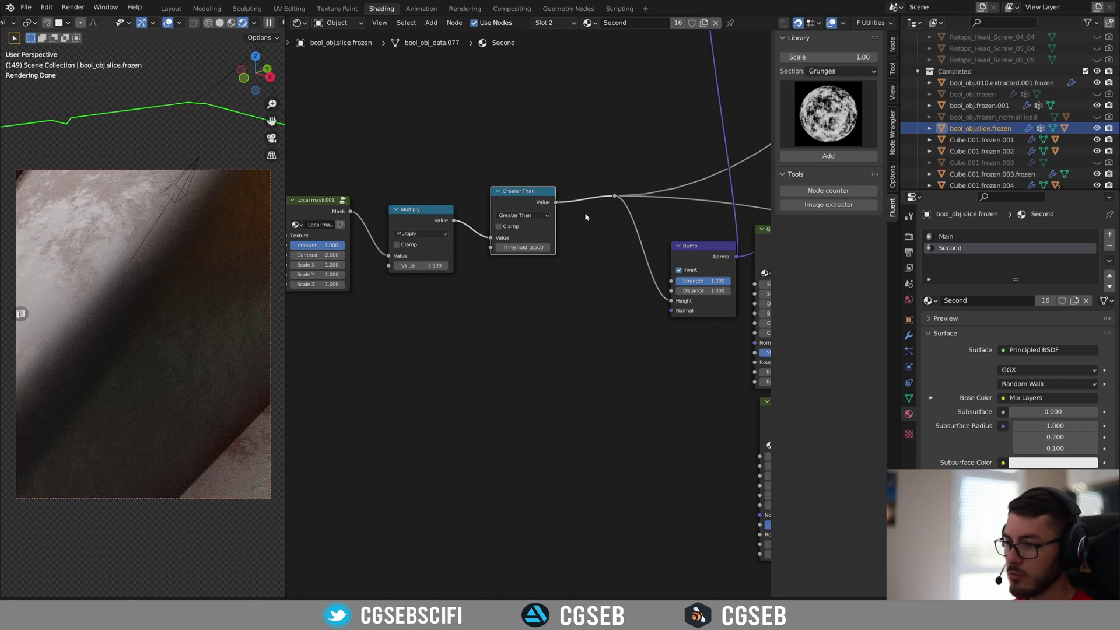
- Preview the Greater Than node on the model and set its threshold to 0.15
ctrl+shift+click(518, 204)
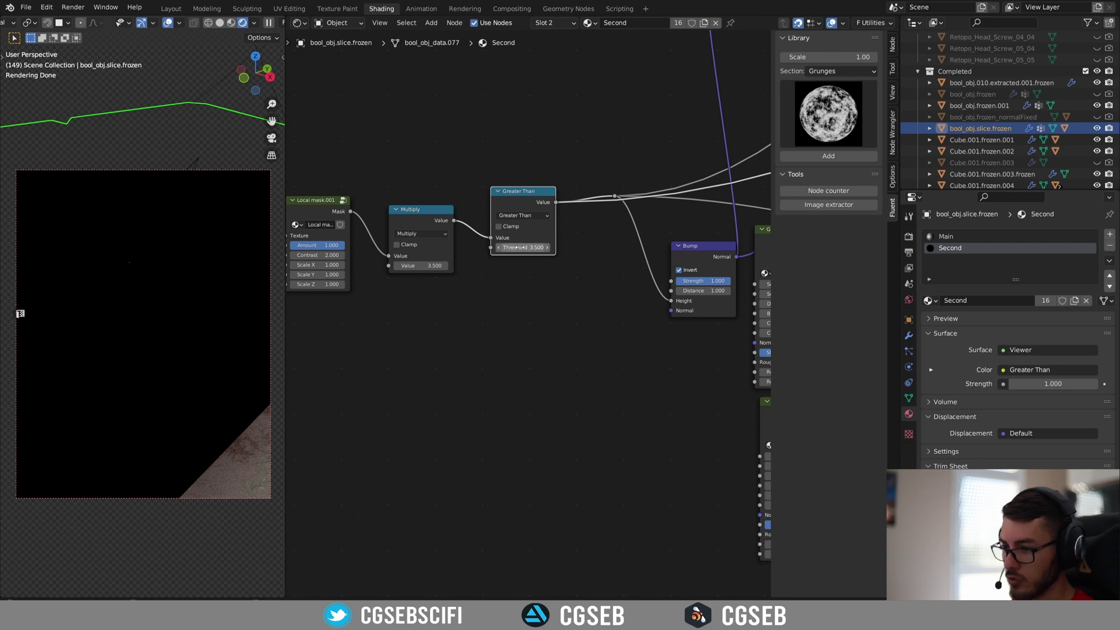
drag(516, 247, 488, 247)
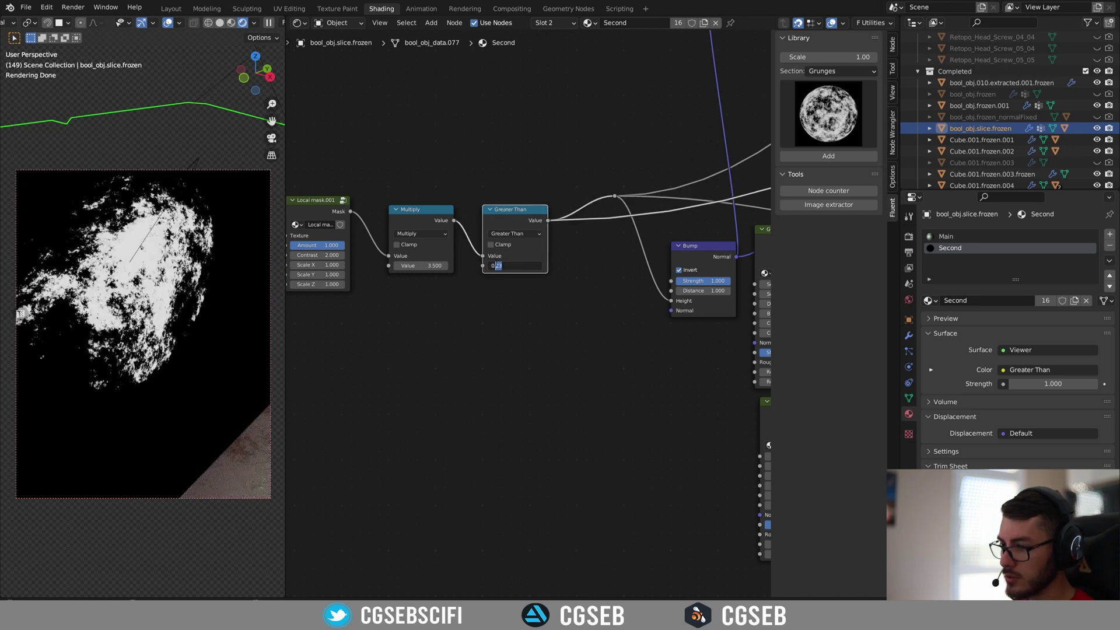
text(15)
key(Return)
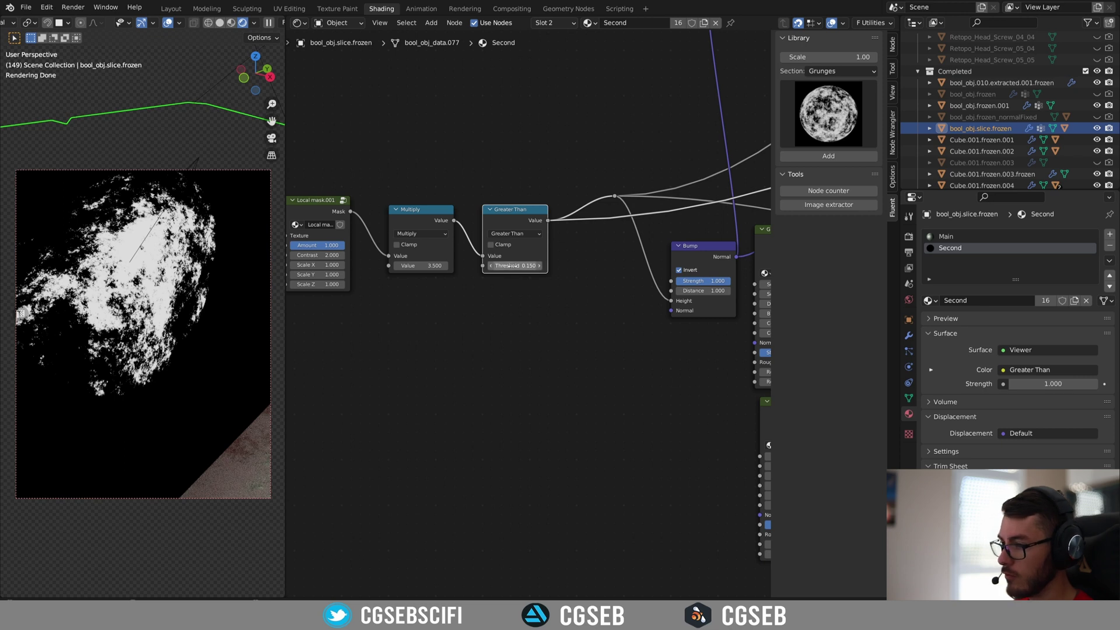
- Return the preview to the Principled BSDF and inspect the sharpened chip edges on the housing up close
middle_drag(476, 326, 627, 313)
scroll(625, 312, up, 1)
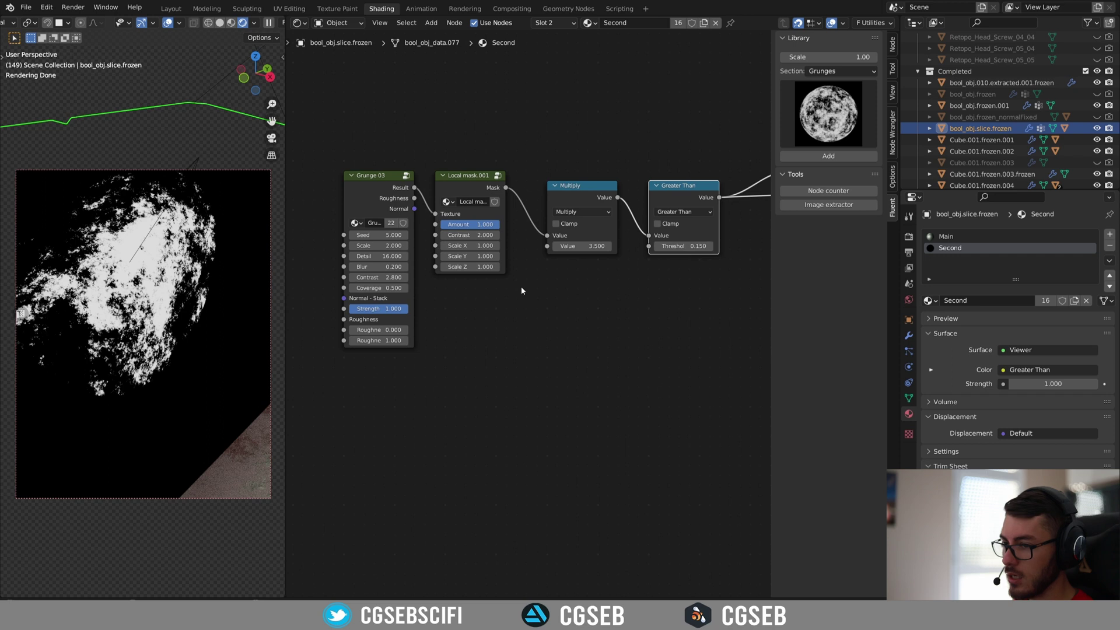
scroll(520, 286, up, 1)
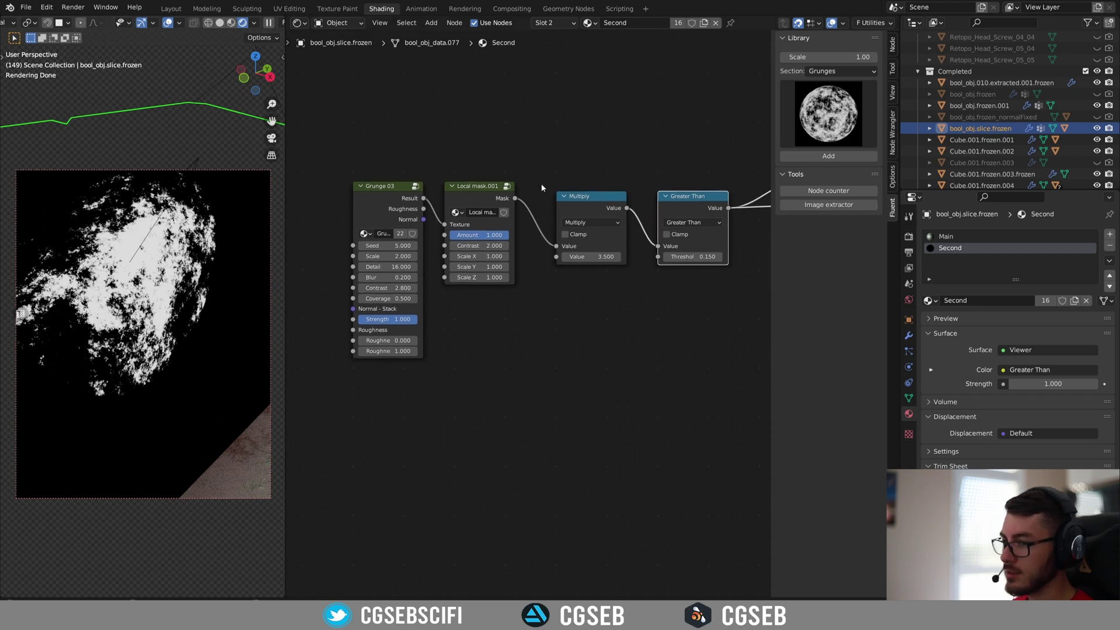
middle_drag(637, 166, 345, 250)
middle_drag(715, 165, 335, 379)
middle_drag(405, 385, 342, 438)
middle_drag(644, 278, 227, 415)
ctrl+shift+click(651, 163)
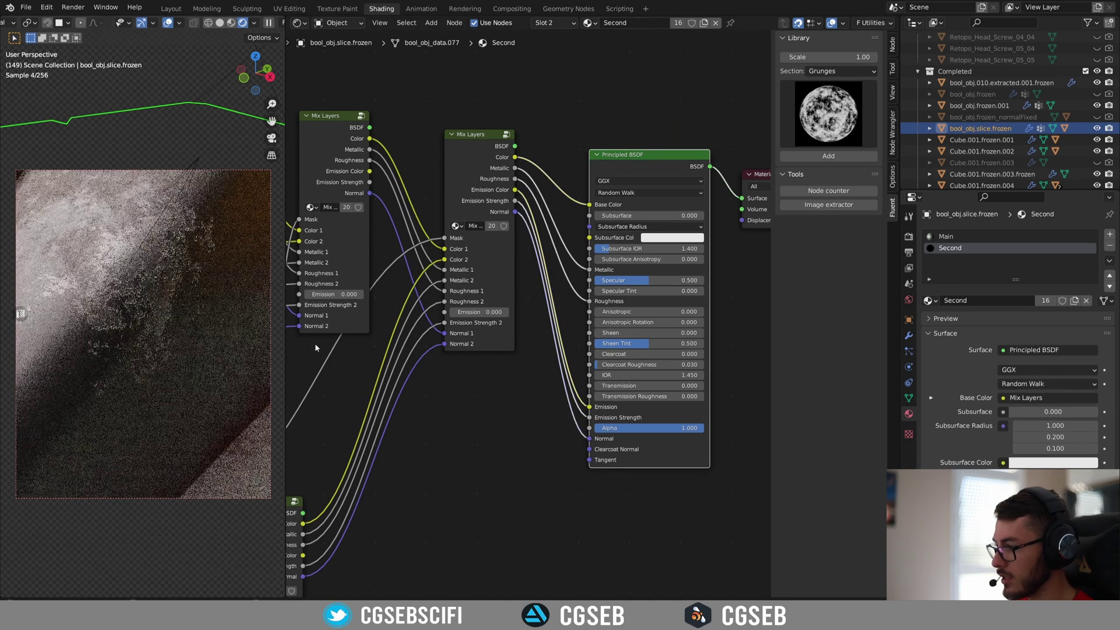
middle_drag(316, 346, 632, 259)
scroll(128, 285, up, 4)
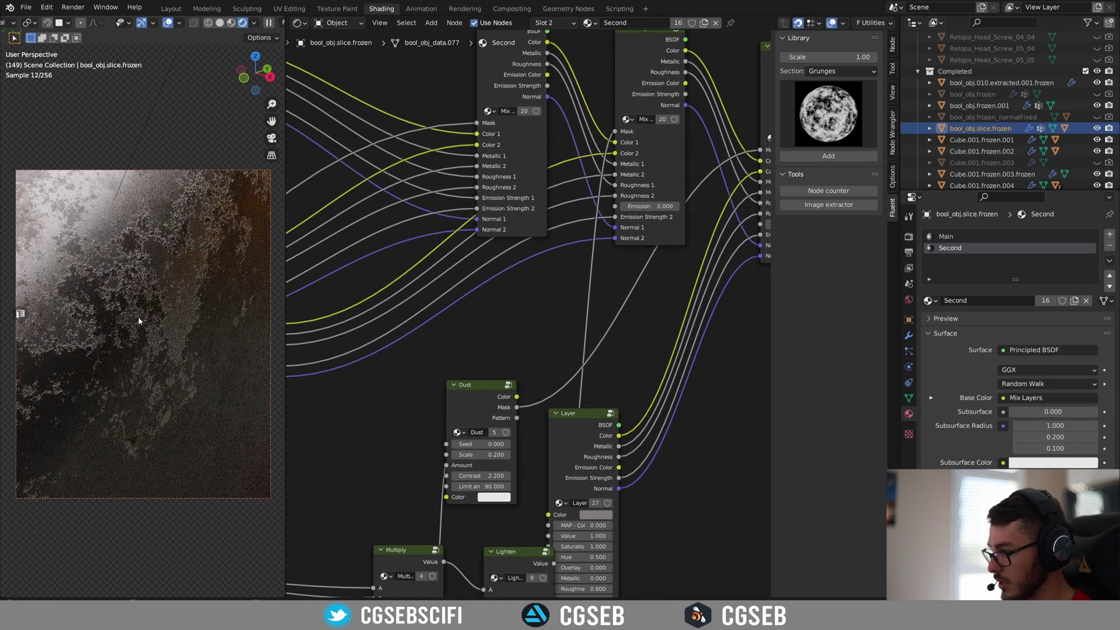
scroll(150, 276, down, 4)
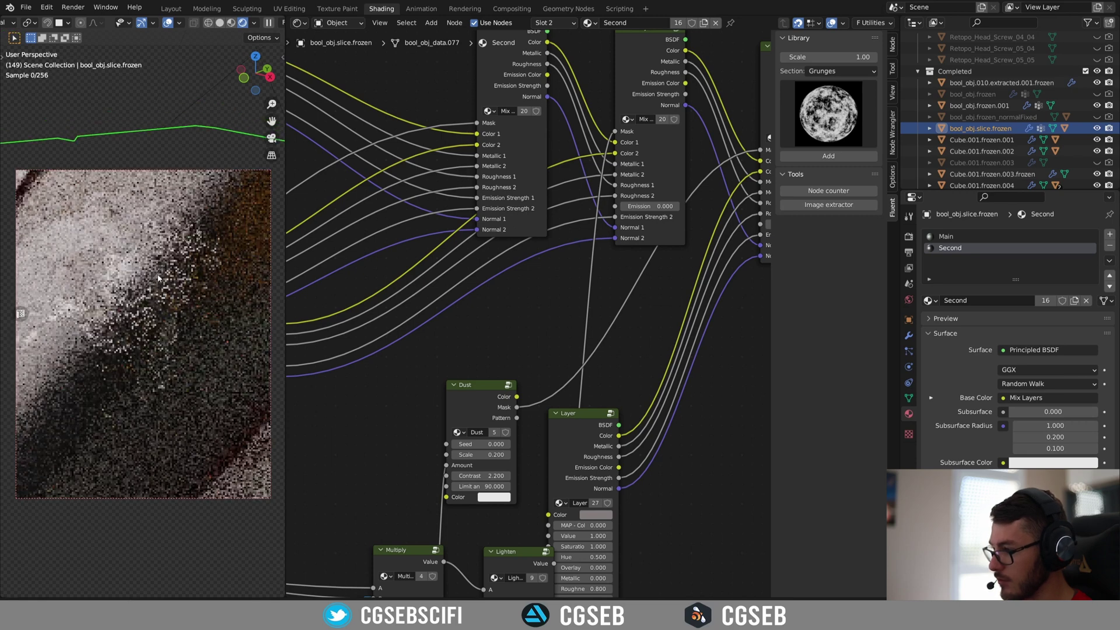
- Preview the Greater Than node on the model and set the Grunge 03 node's detail to 6
scroll(160, 272, up, 2)
middle_drag(409, 281, 666, 537)
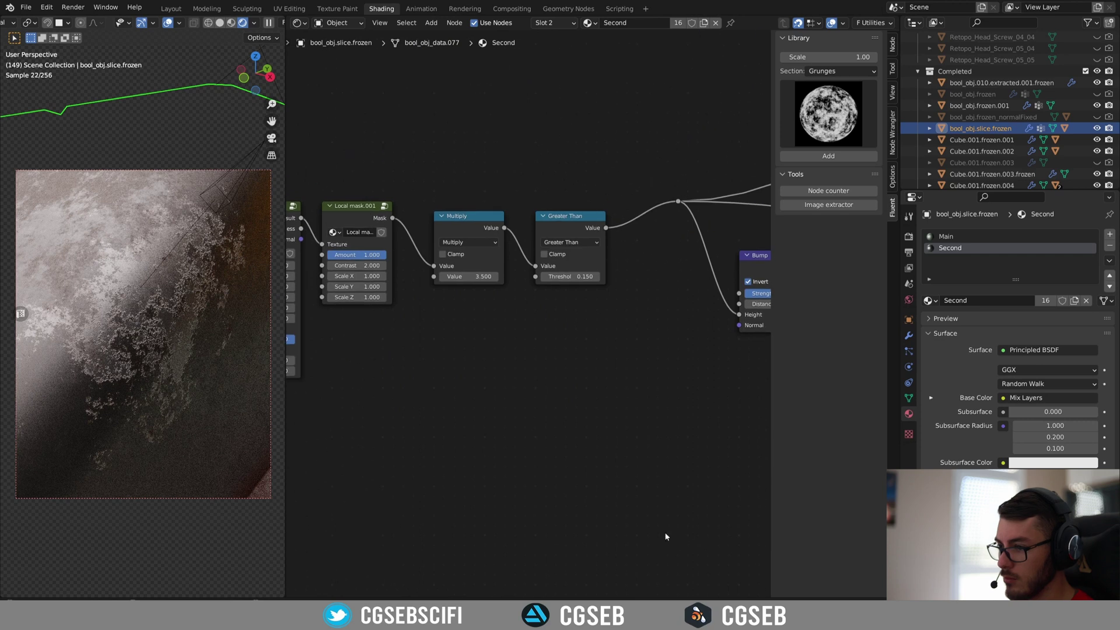
ctrl+shift+click(569, 217)
middle_drag(329, 350, 434, 331)
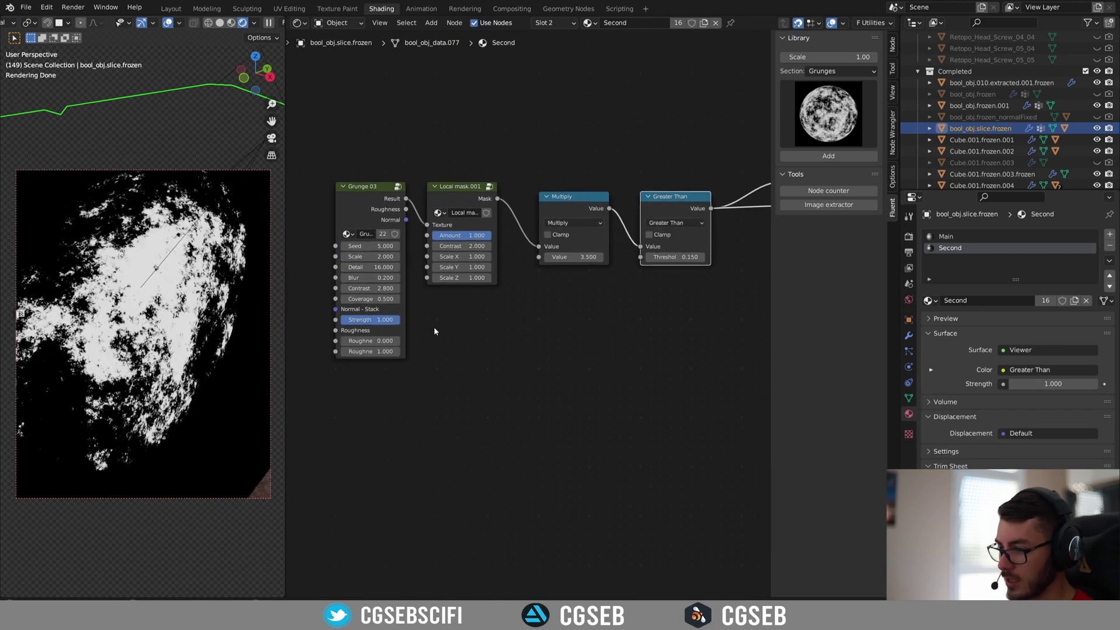
scroll(392, 274, up, 2)
click(397, 266)
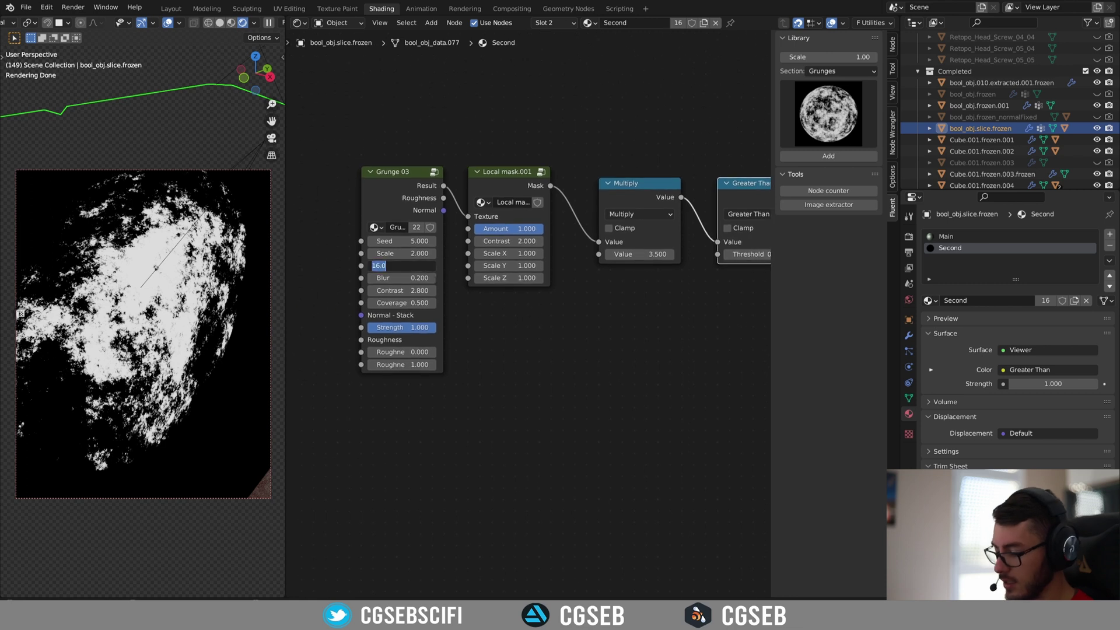
text(6)
key(Return)
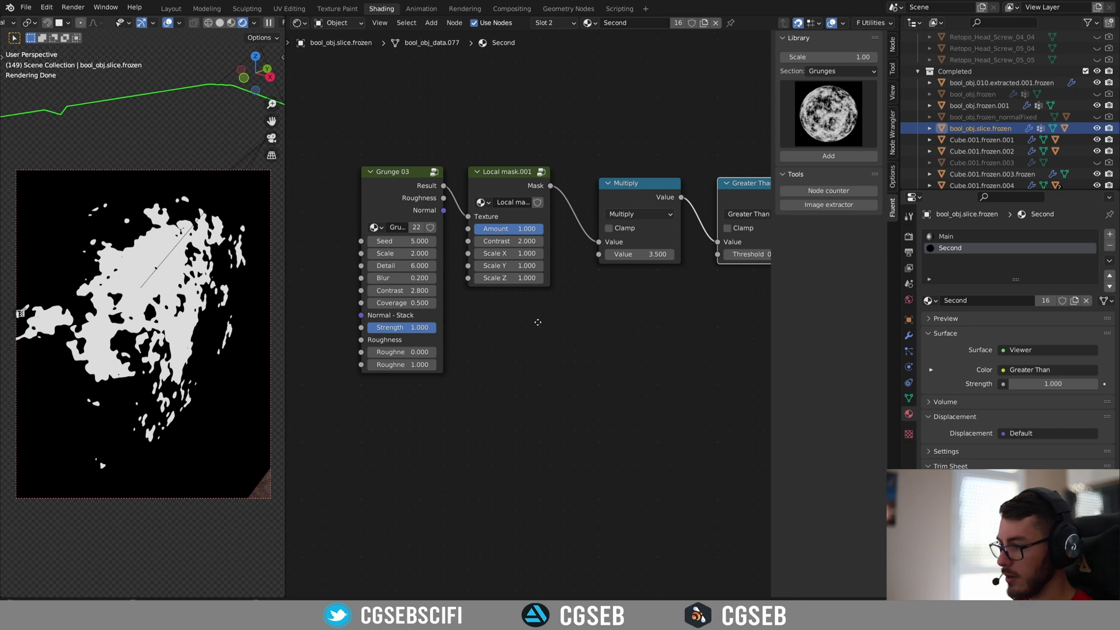
- Set the Grunge 03 node's coverage to 0.800 and return the preview to the Principled BSDF
middle_drag(537, 322, 408, 320)
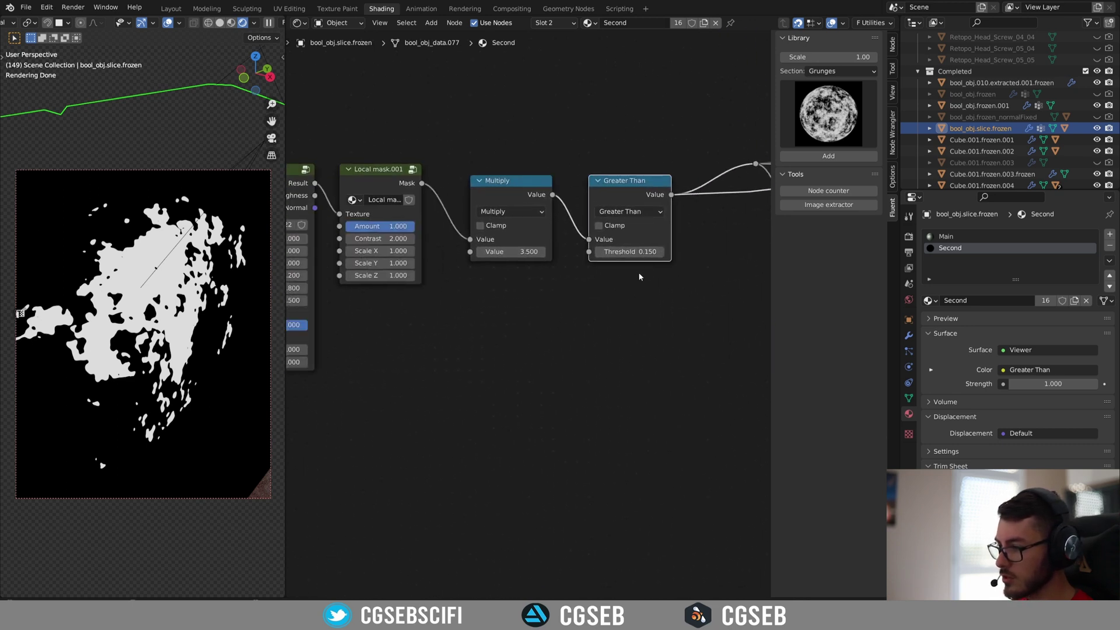
mouse_move(516, 311)
middle_down()
mouse_move(501, 303)
mouse_move(517, 304)
middle_up()
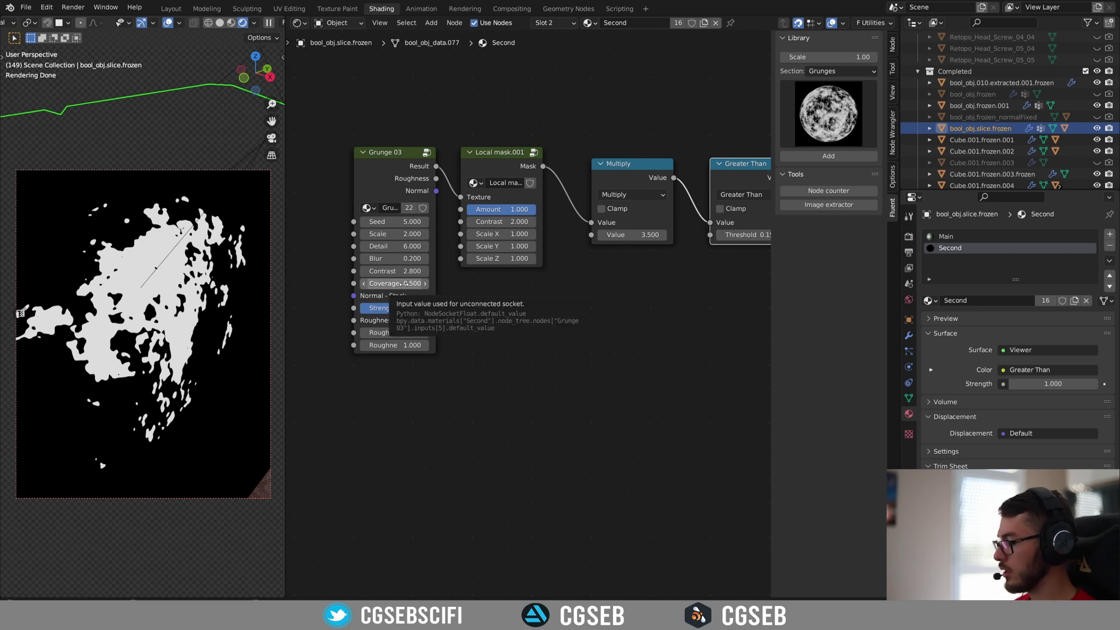
drag(404, 284, 426, 284)
middle_drag(414, 285, 282, 551)
ctrl+shift+click(655, 101)
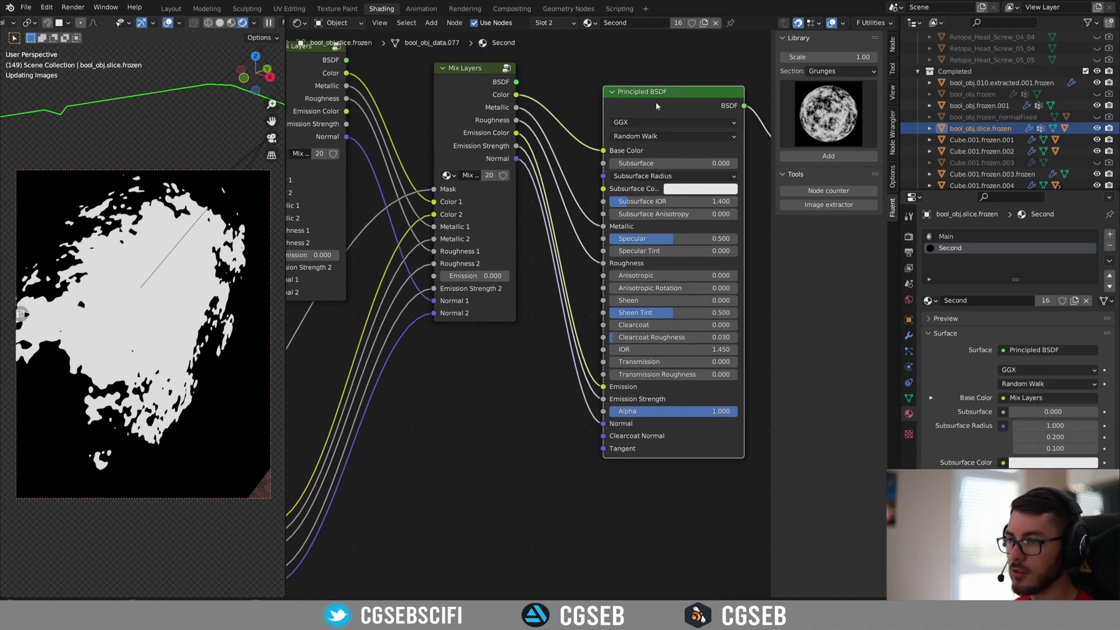
- Inspect the chip edges on the housing up close and set the Grunge 03 node's detail to 8
middle_drag(460, 413, 708, 281)
scroll(528, 303, down, 3)
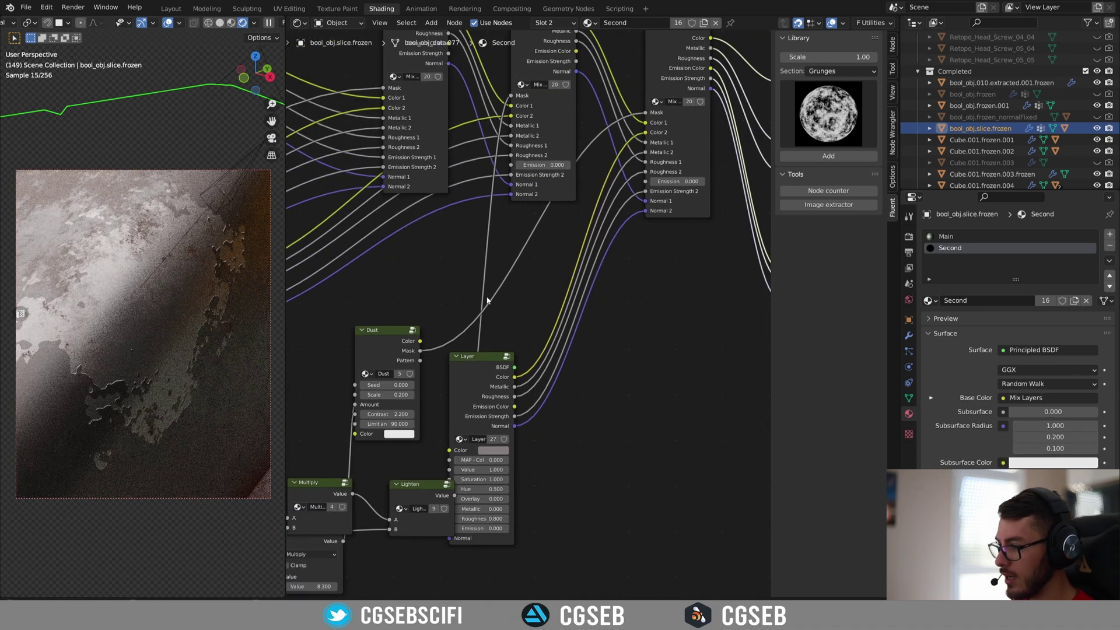
middle_drag(492, 297, 790, 236)
middle_drag(386, 369, 606, 184)
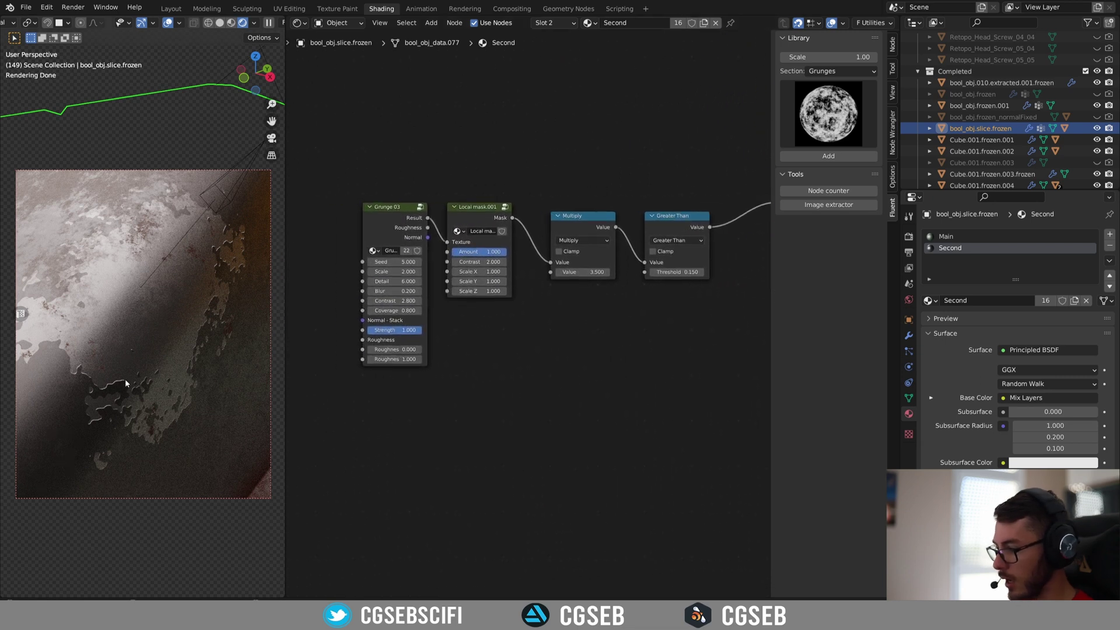
scroll(133, 389, up, 2)
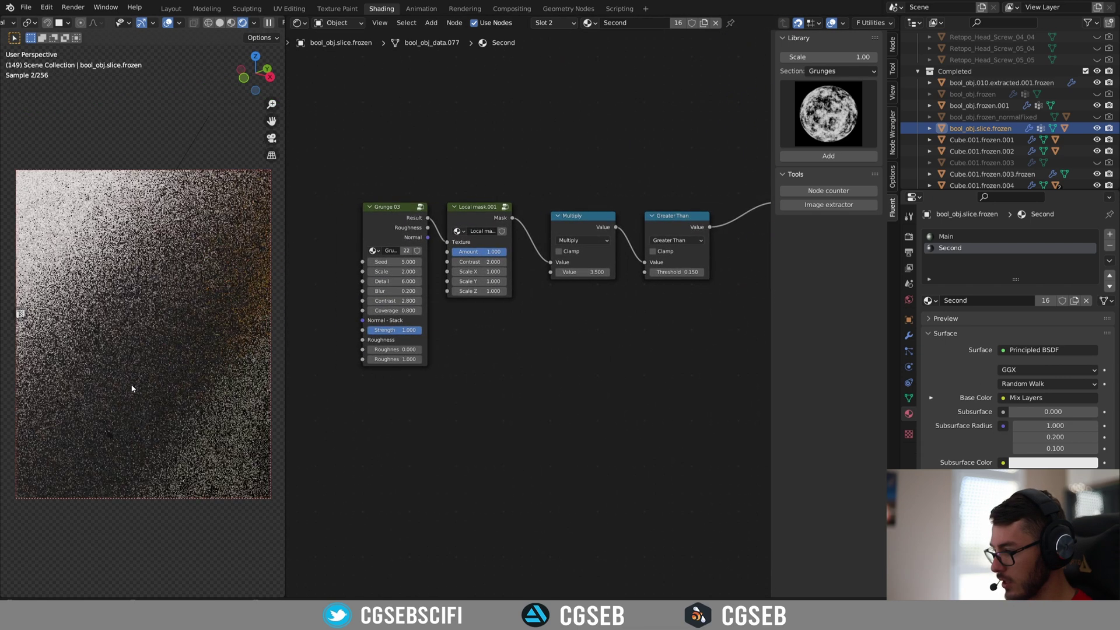
scroll(133, 389, down, 2)
shift+middle_drag(137, 389, 149, 309)
scroll(152, 361, up, 3)
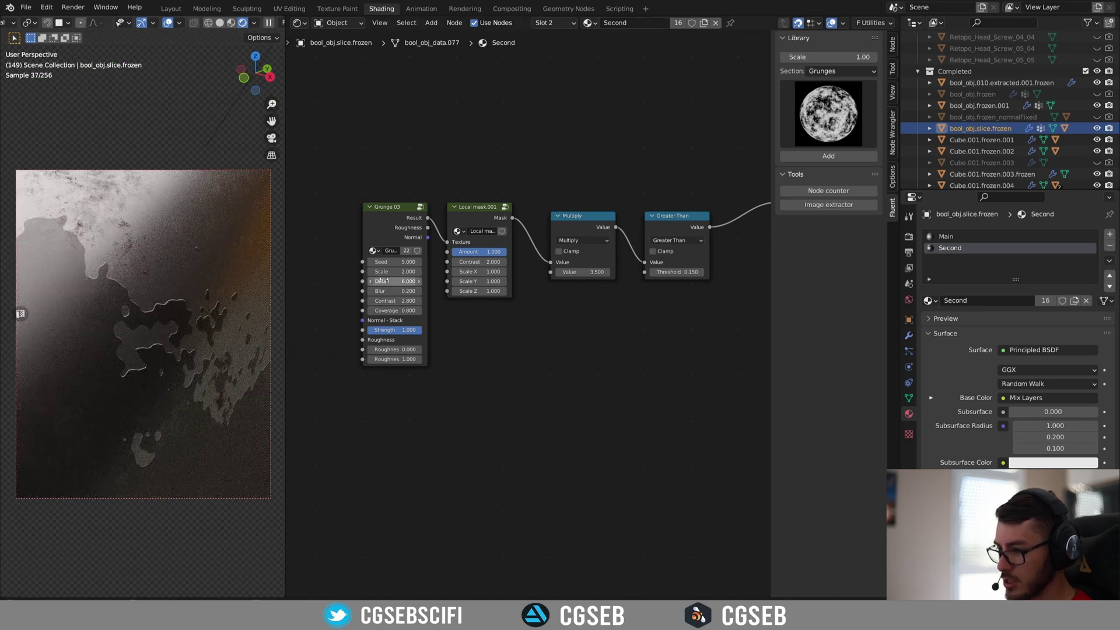
click(401, 281)
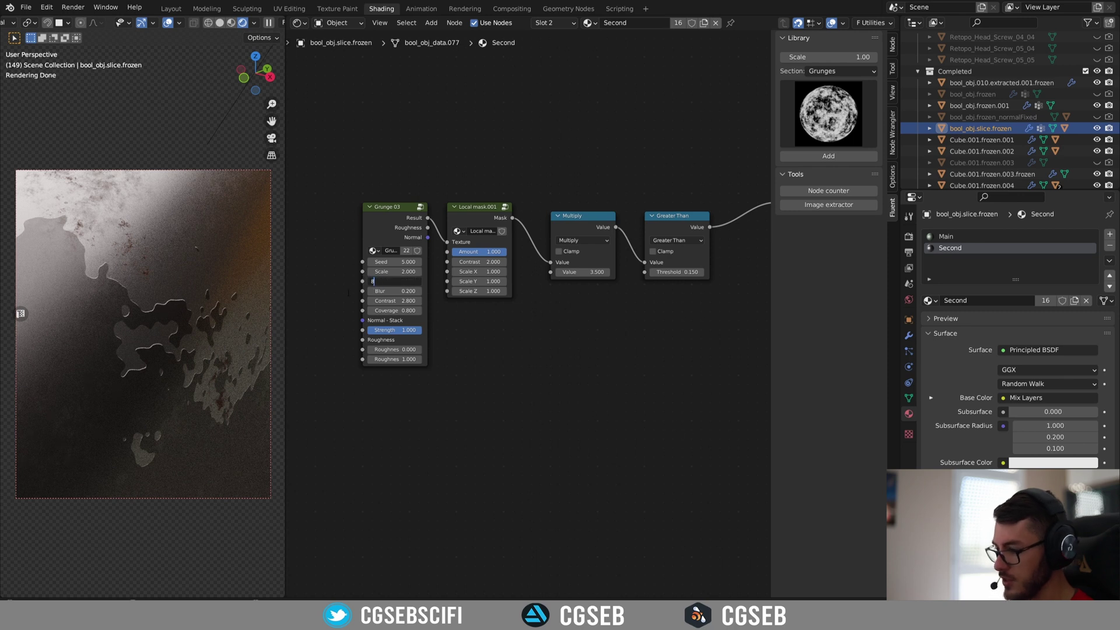
text(8)
key(Return)
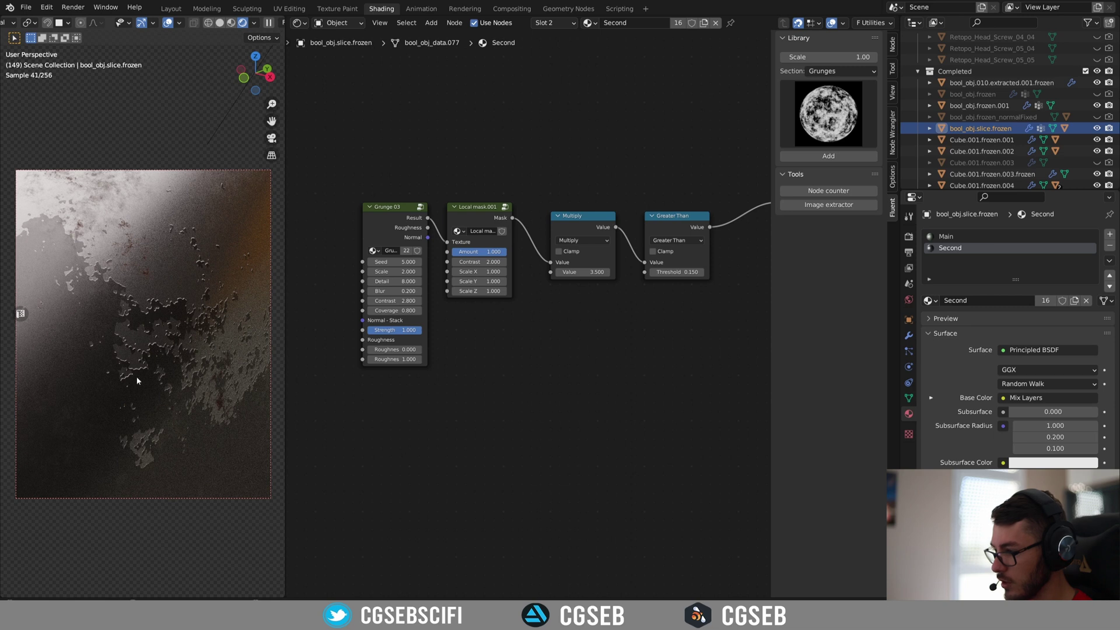
- Scale the local mask's empty on the housing edge down to about 0.85 of its size
scroll(169, 286, up, 3)
scroll(567, 390, up, 4)
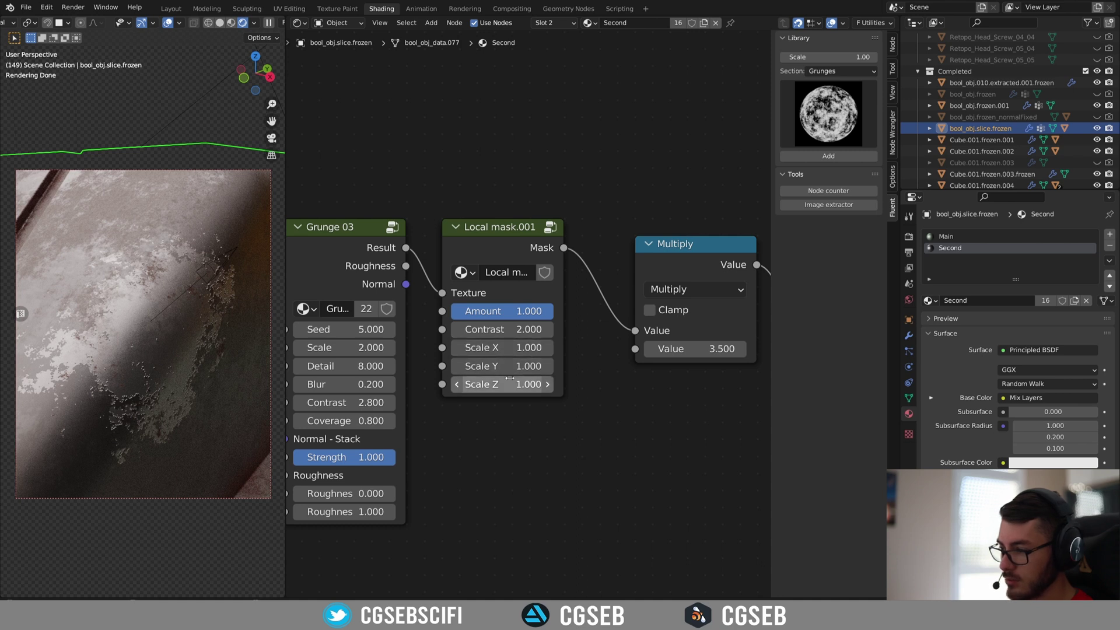
click(213, 273)
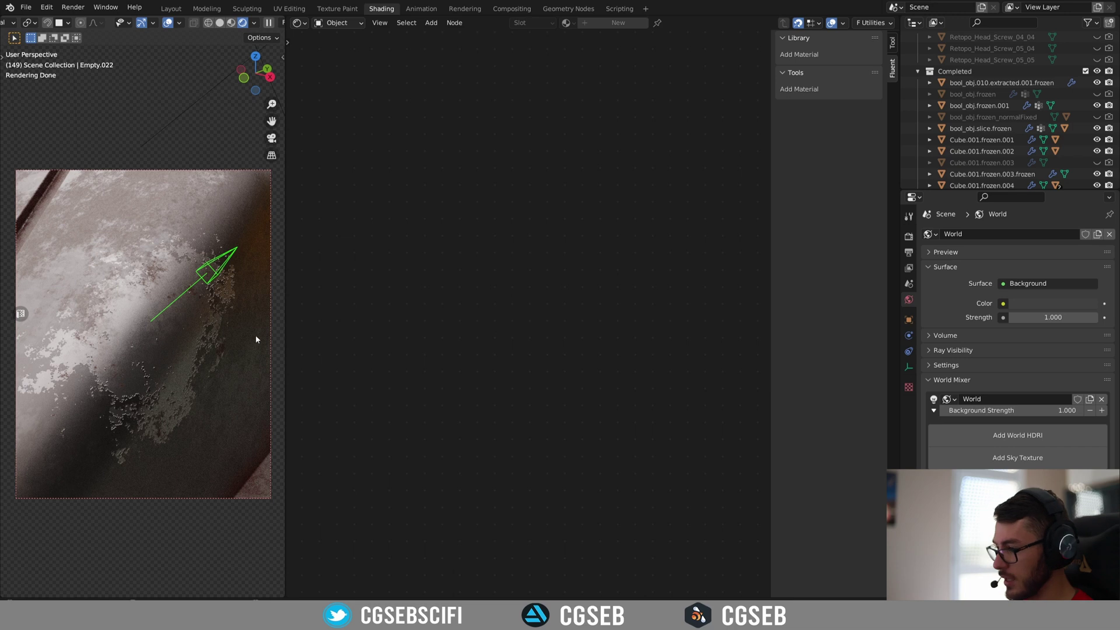
key(s)
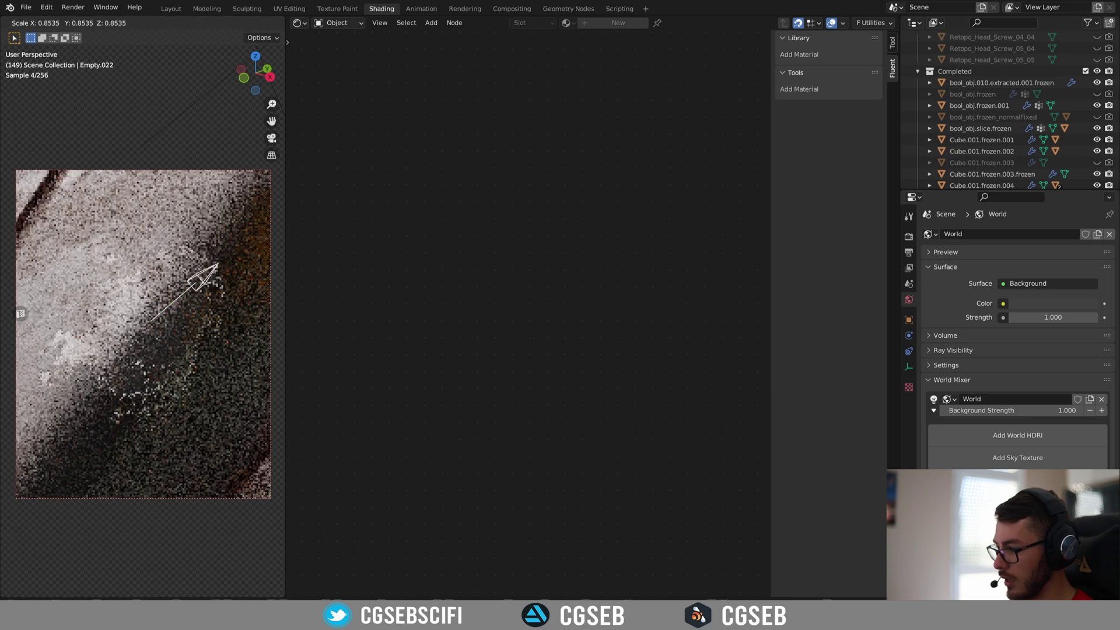
click(239, 332)
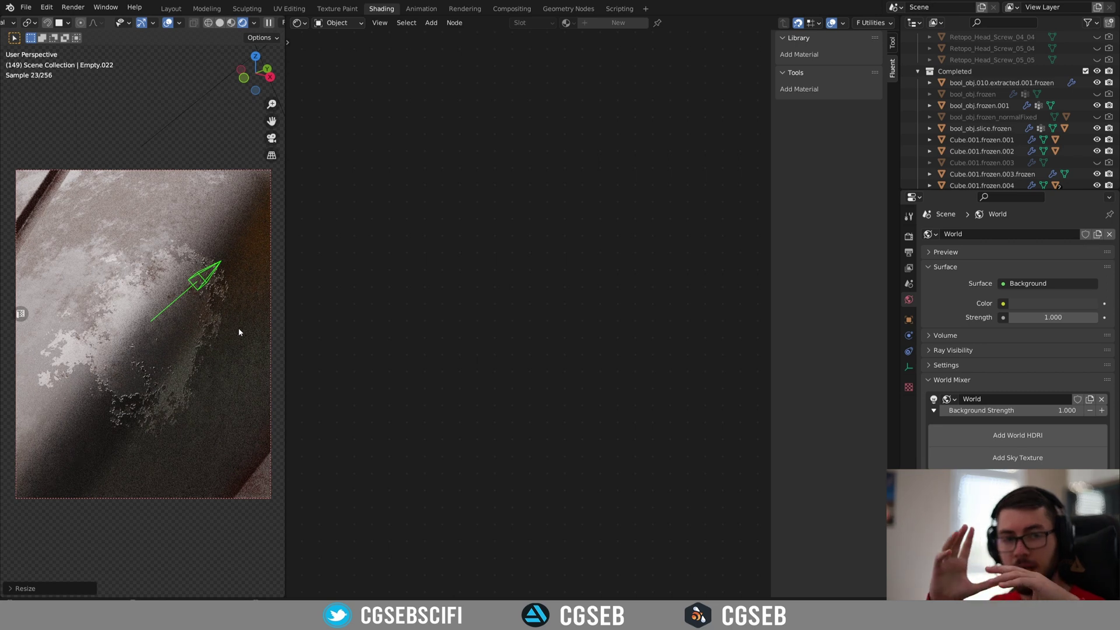
- Reselect the housing and set the Local mask node's Scale X to 2.500 and Scale Y to 0.400
click(192, 329)
mouse_move(509, 348)
mouse_down()
mouse_move(571, 348)
mouse_move(504, 363)
mouse_move(565, 364)
mouse_move(496, 366)
mouse_up()
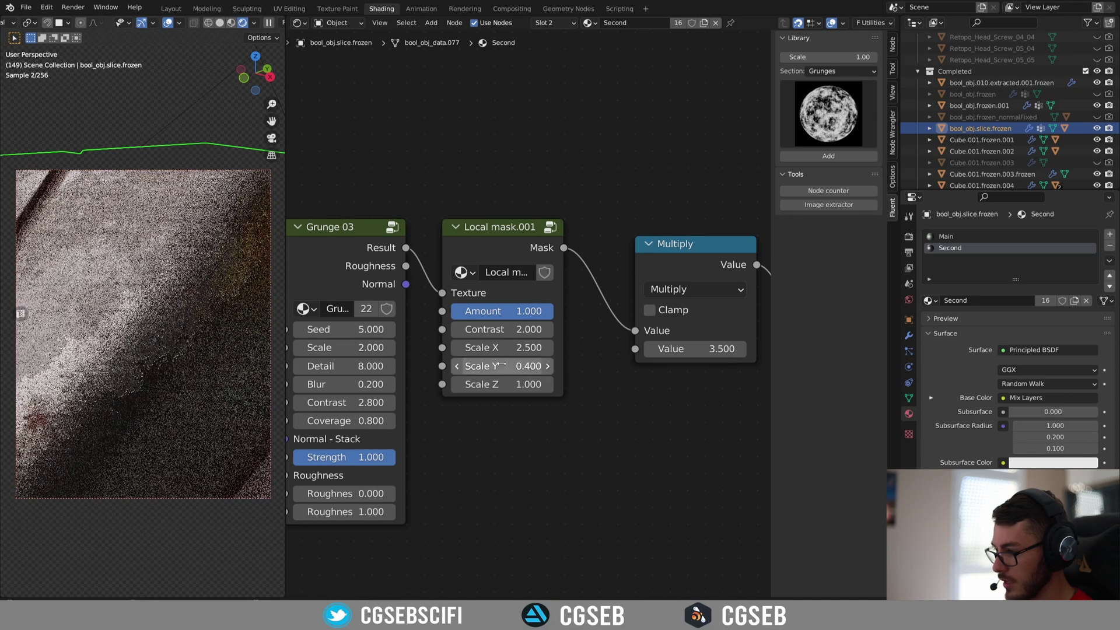
- Rotate the local mask's empty about 11° around its local Z axis to align the damage with the housing's edge
click(179, 250)
scroll(224, 295, down, 7)
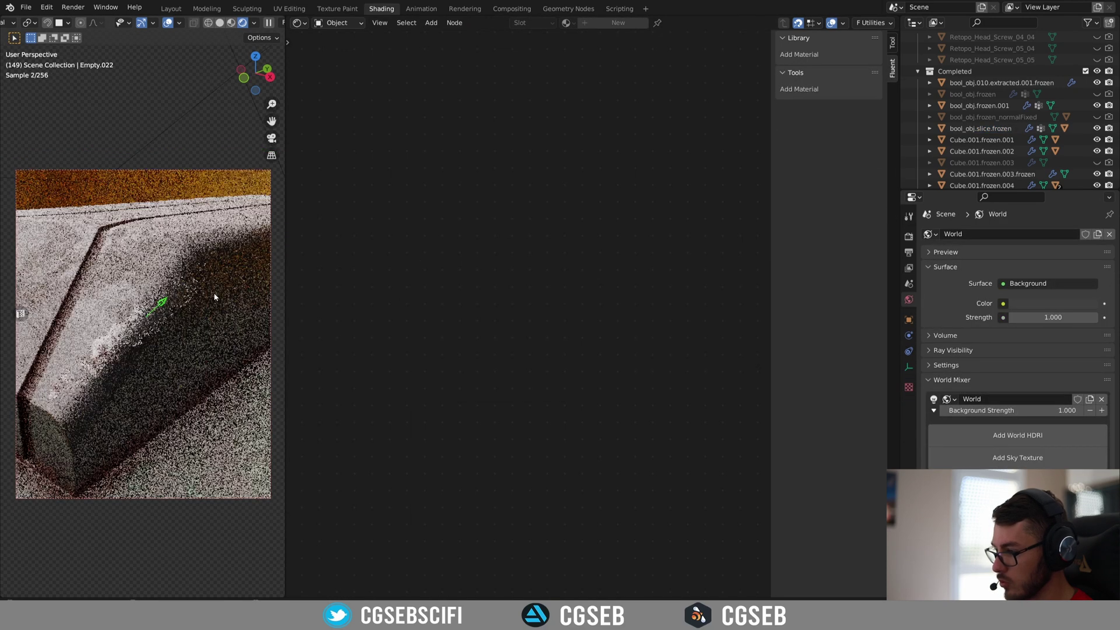
scroll(212, 301, up, 4)
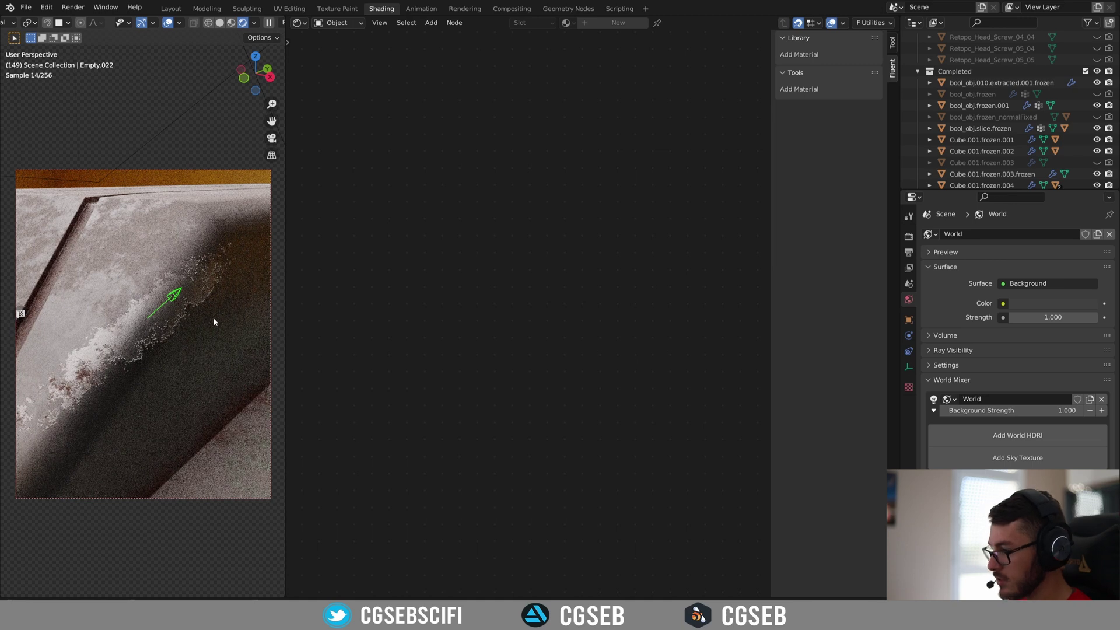
key(r)
key(z)
key(z)
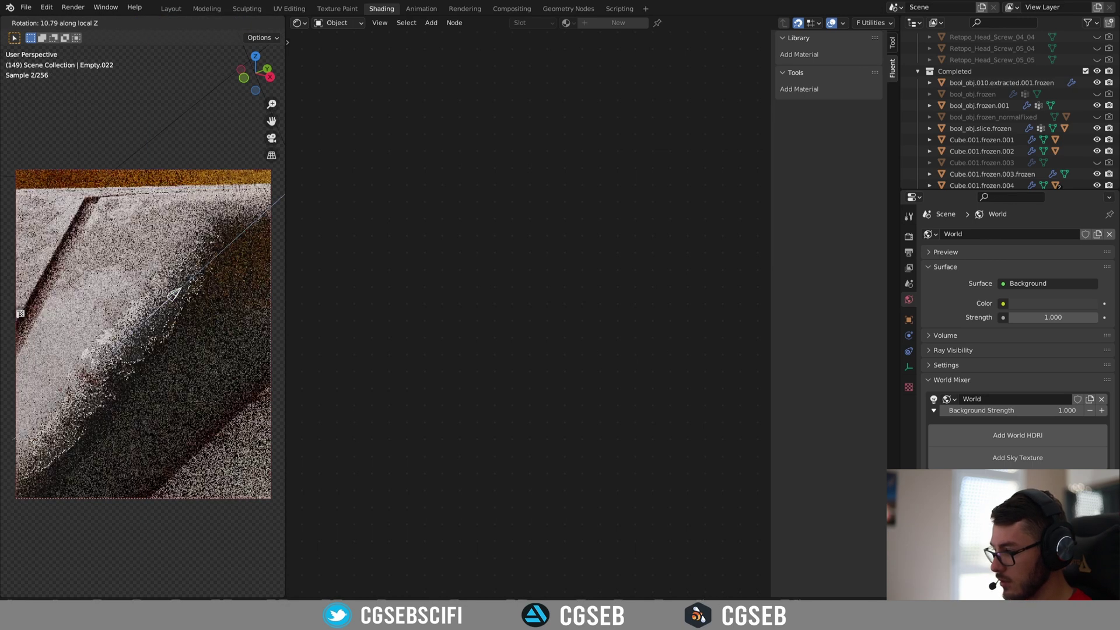
click(225, 240)
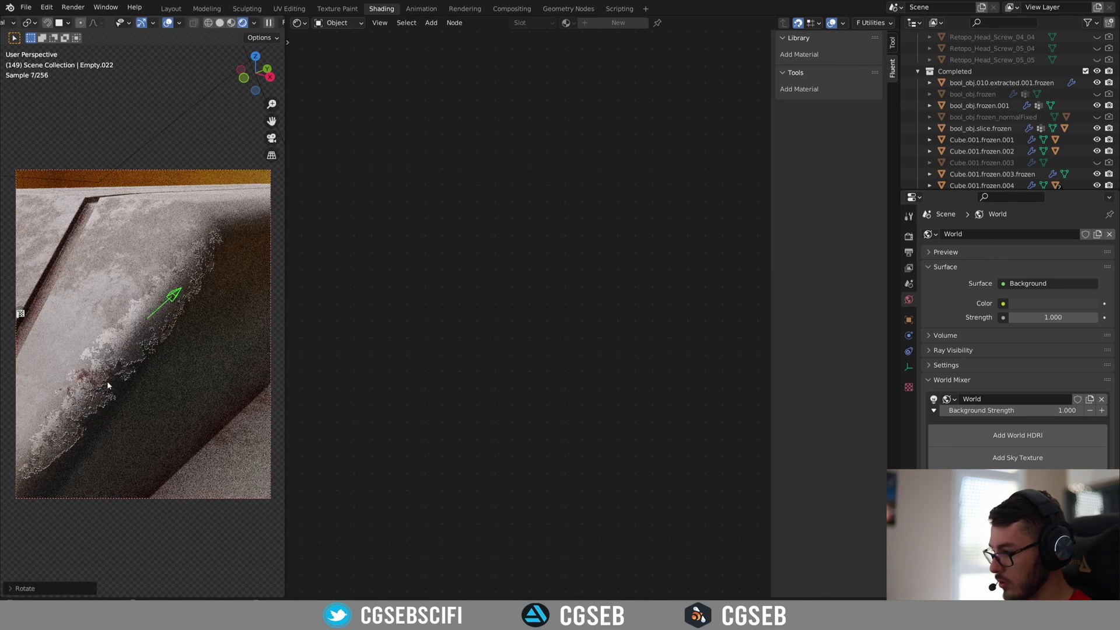
- Reselect the housing, set the Local mask node's Scale Y to 0.550 and check the damage up close
middle_drag(233, 236, 198, 292)
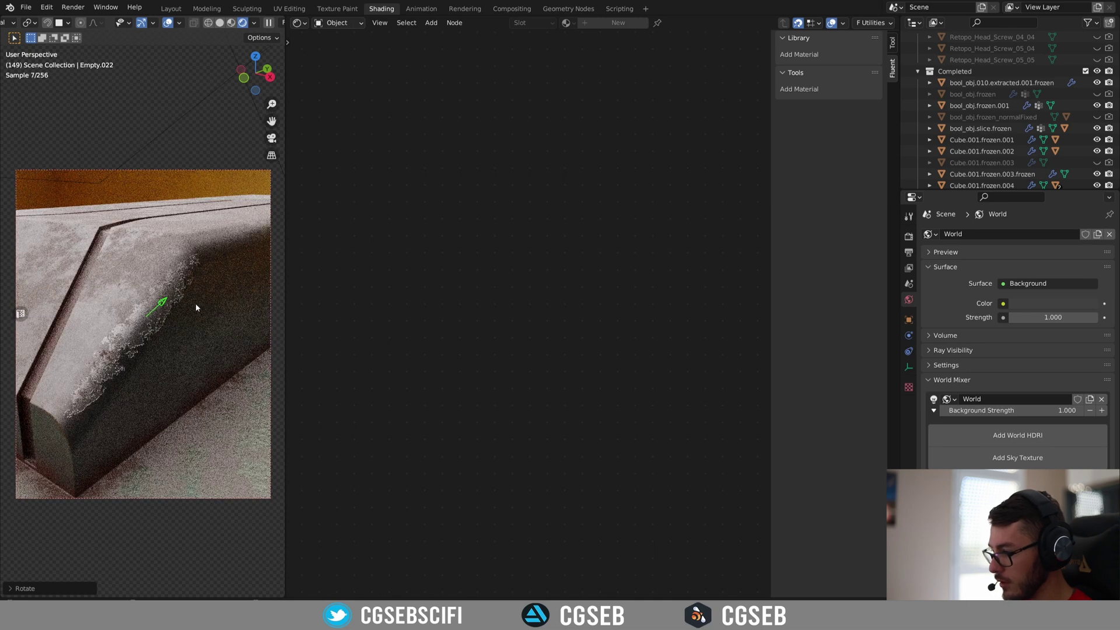
click(180, 314)
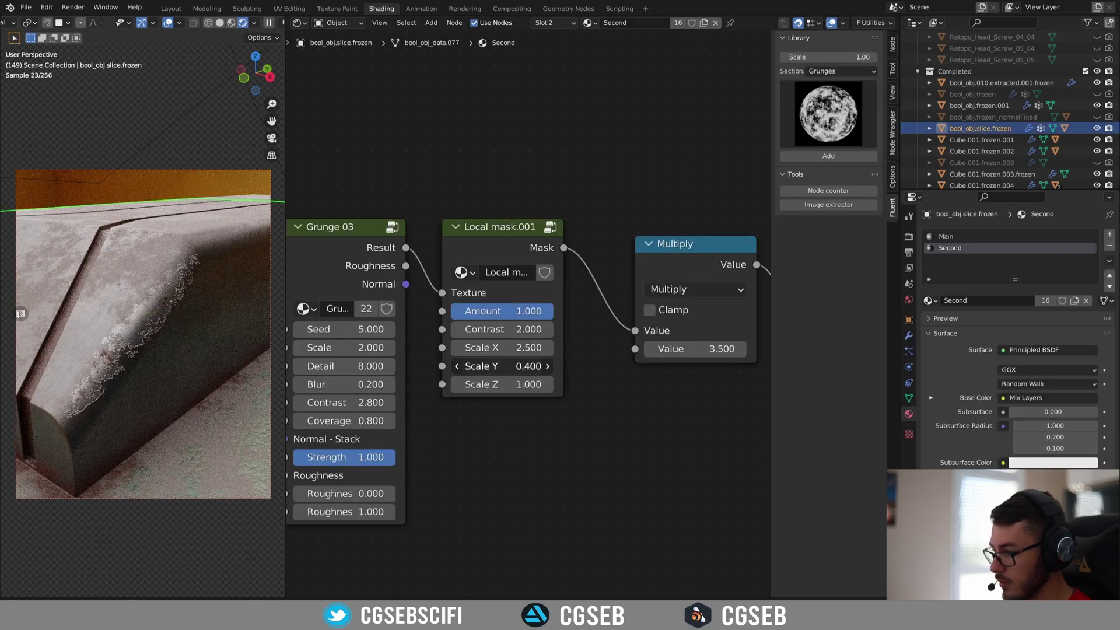
drag(502, 366, 517, 366)
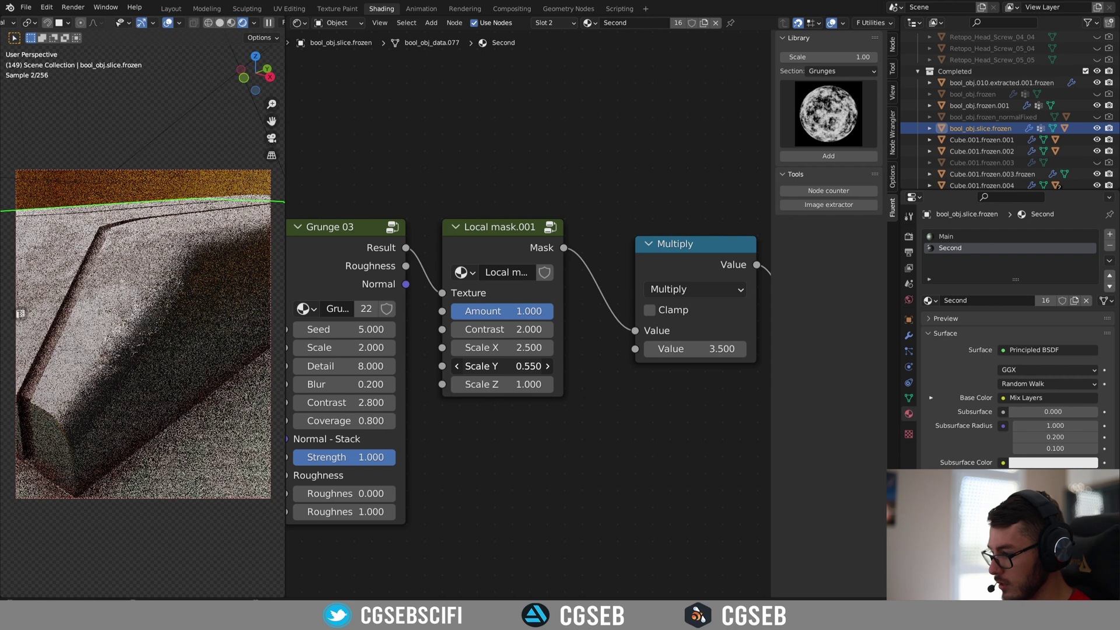
scroll(201, 328, up, 5)
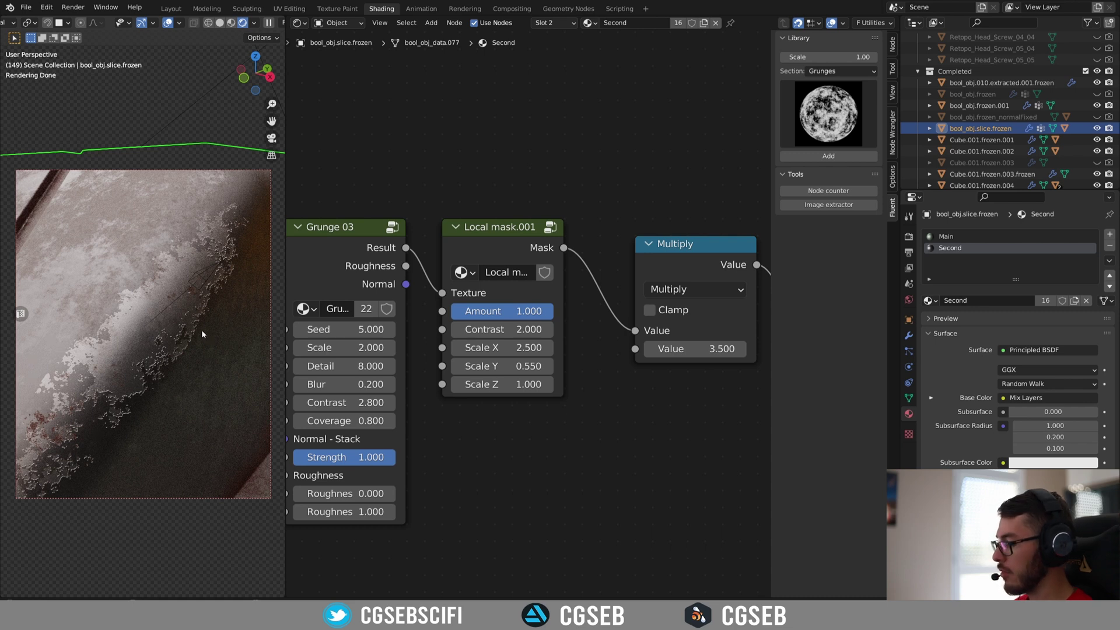
- Try a contrast of 25 on the Local mask node, and settle on a contrast of 4.900
middle_drag(452, 416, 516, 373)
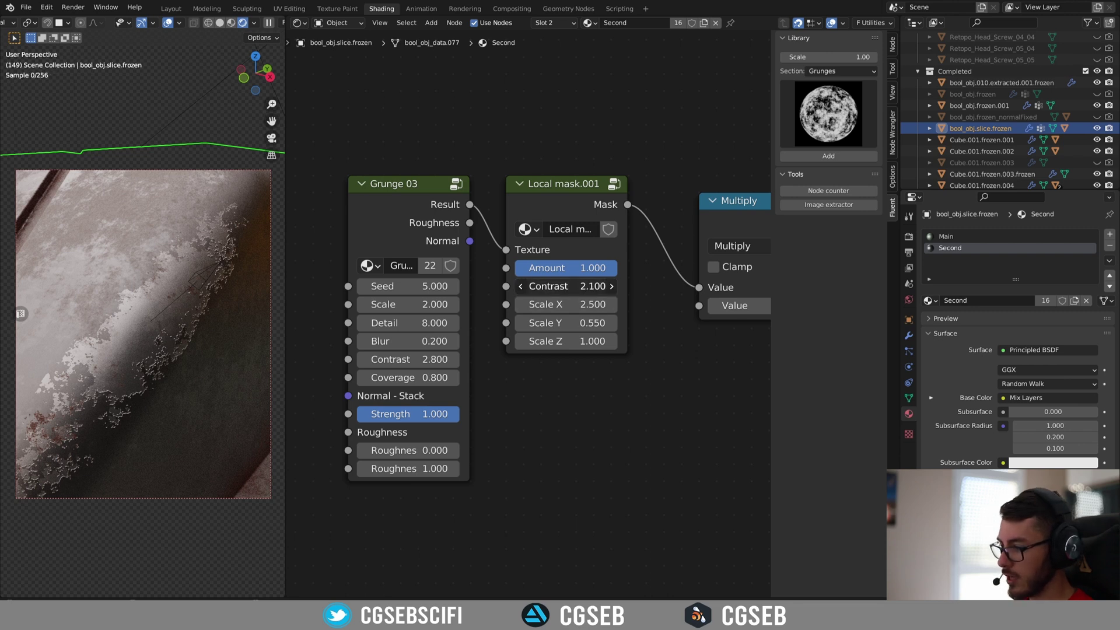
click(611, 286)
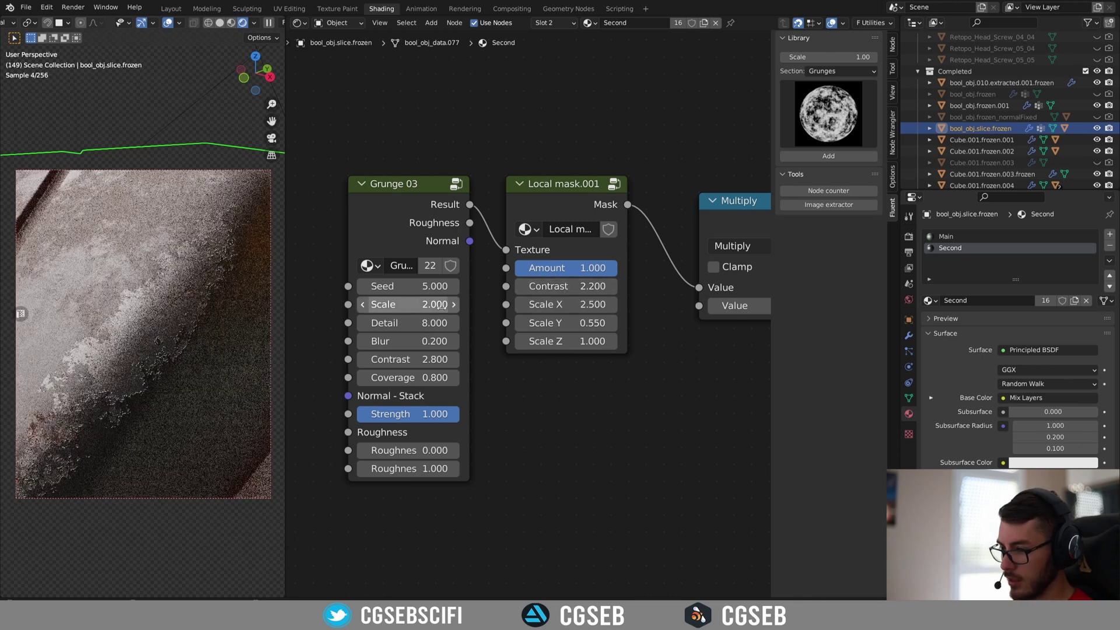
drag(579, 287, 649, 287)
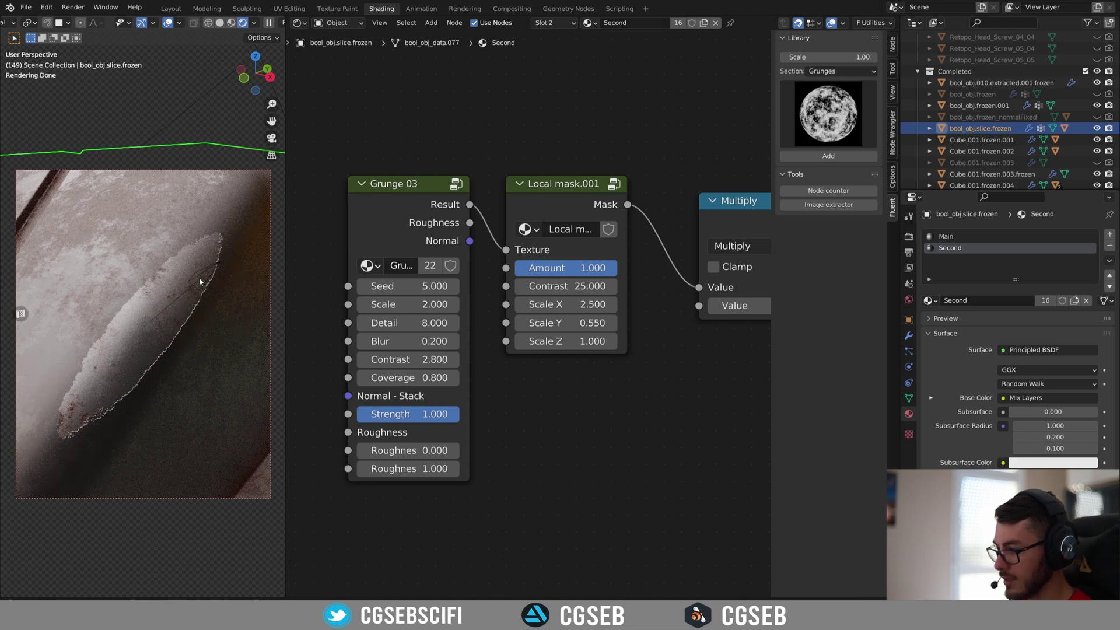
ctrl+middle_drag(199, 278, 229, 278)
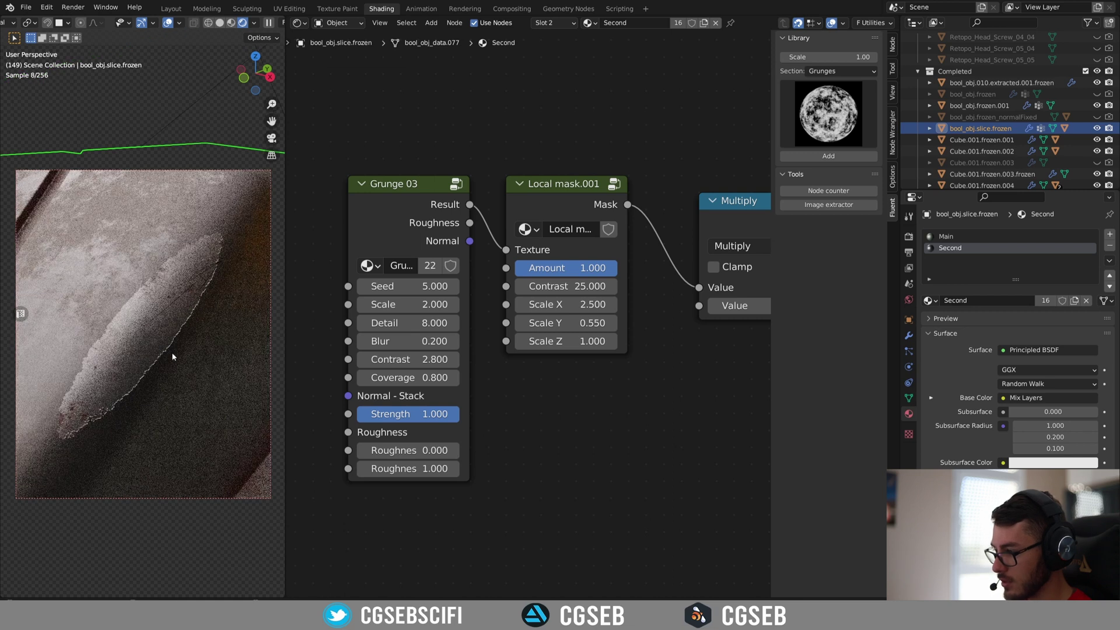
drag(569, 286, 536, 286)
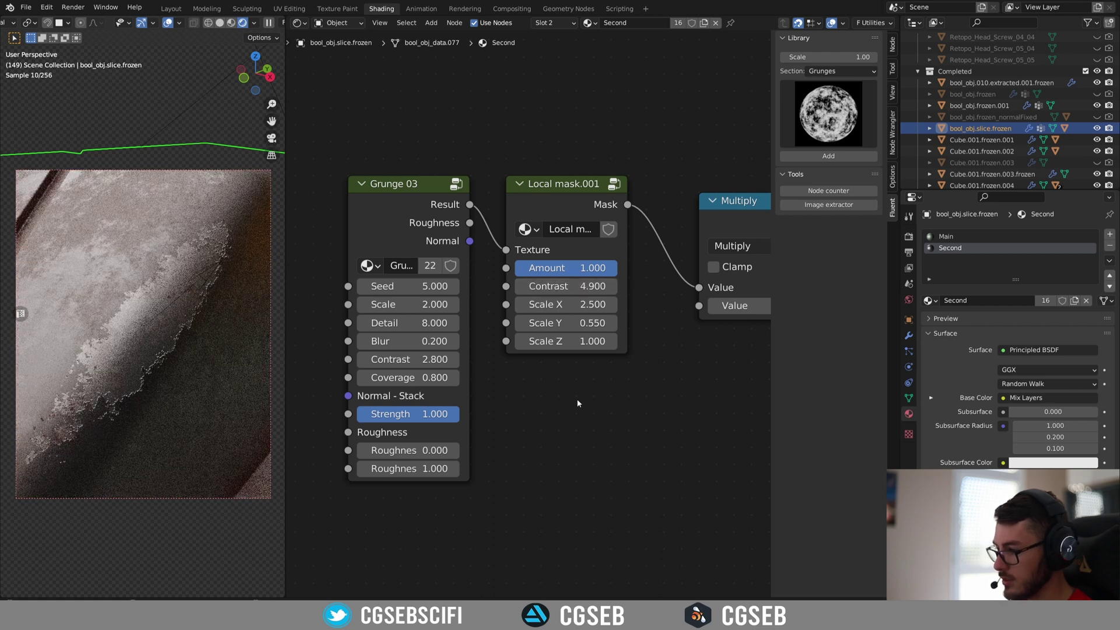